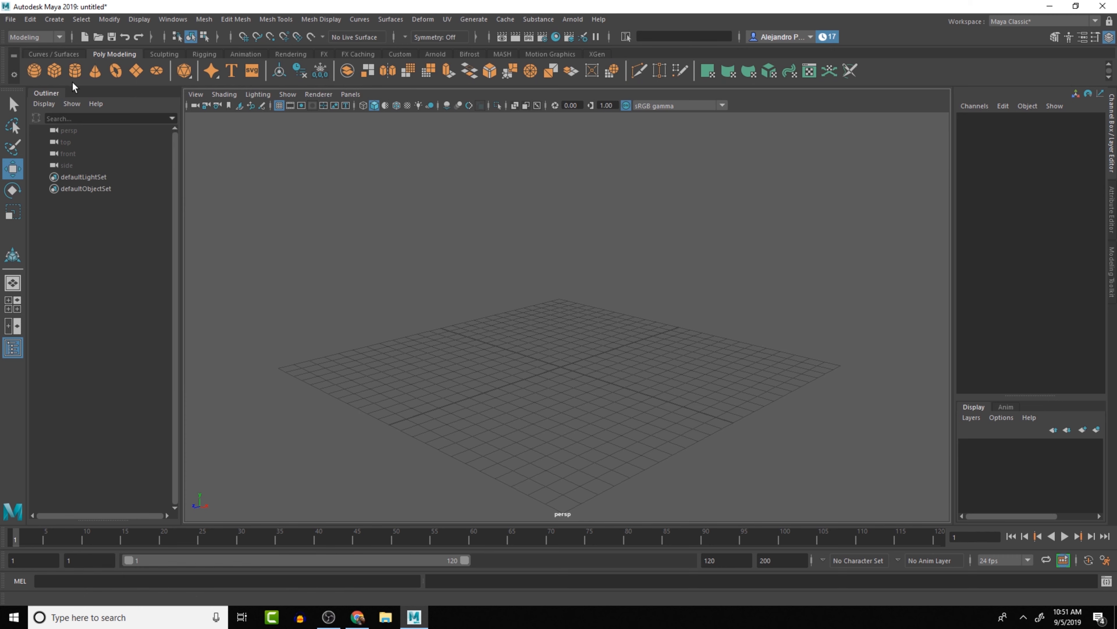
# Create two polygon spheres at the origin and move the second one about 3.9 units along X
pyautogui.click(33, 72)
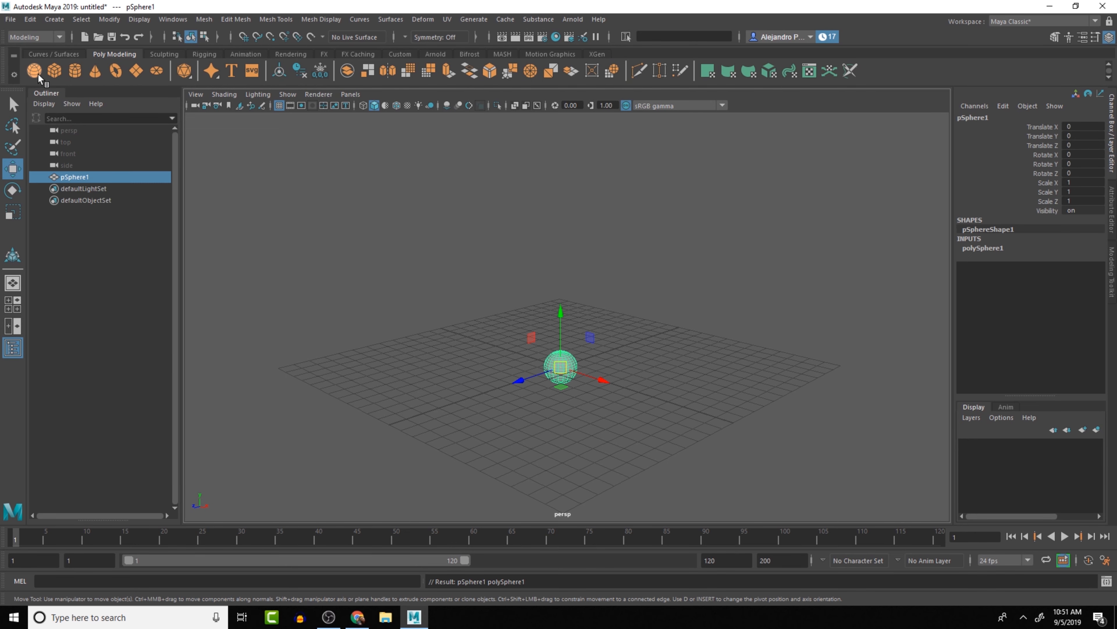
pyautogui.click(38, 72)
pyautogui.moveTo(601, 380); pyautogui.dragTo(648, 384)
pyautogui.click(445, 380)
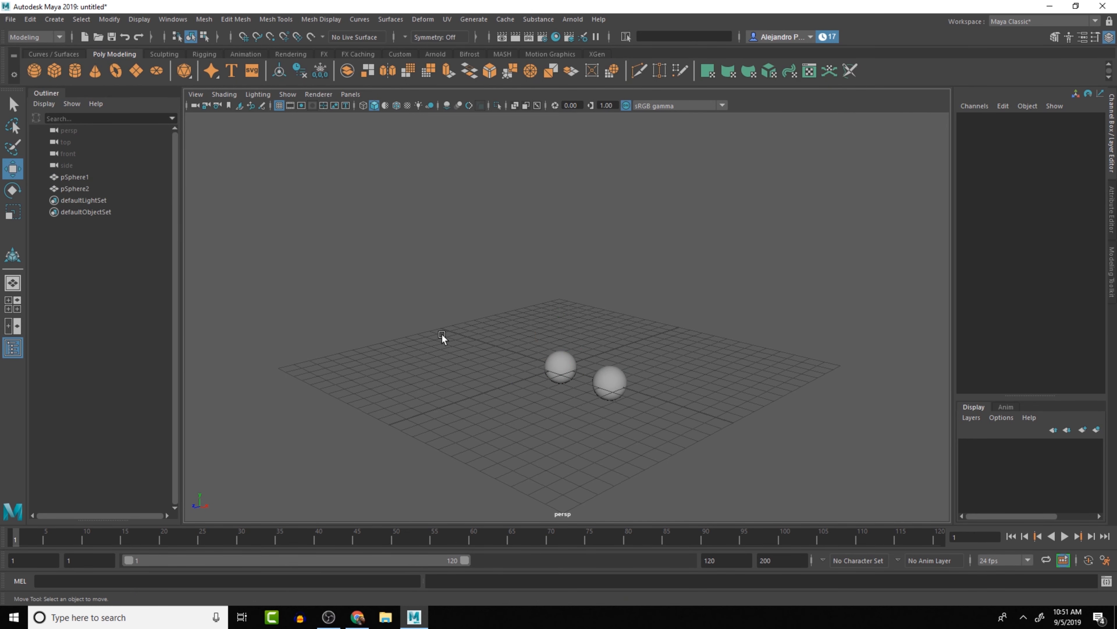
# Select both spheres and group them together
pyautogui.moveTo(442, 334); pyautogui.dragTo(686, 425)
pyautogui.keyDown('alt'); pyautogui.moveTo(874, 400); pyautogui.dragTo(904, 395); pyautogui.keyUp('alt')
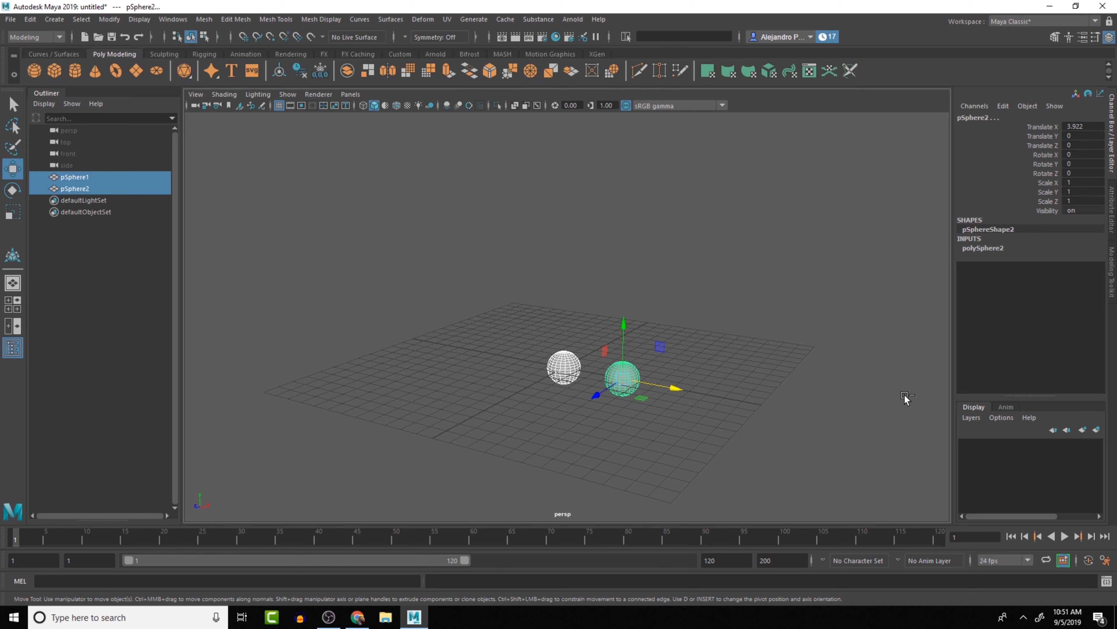
pyautogui.hotkey('ctrl', 'g')
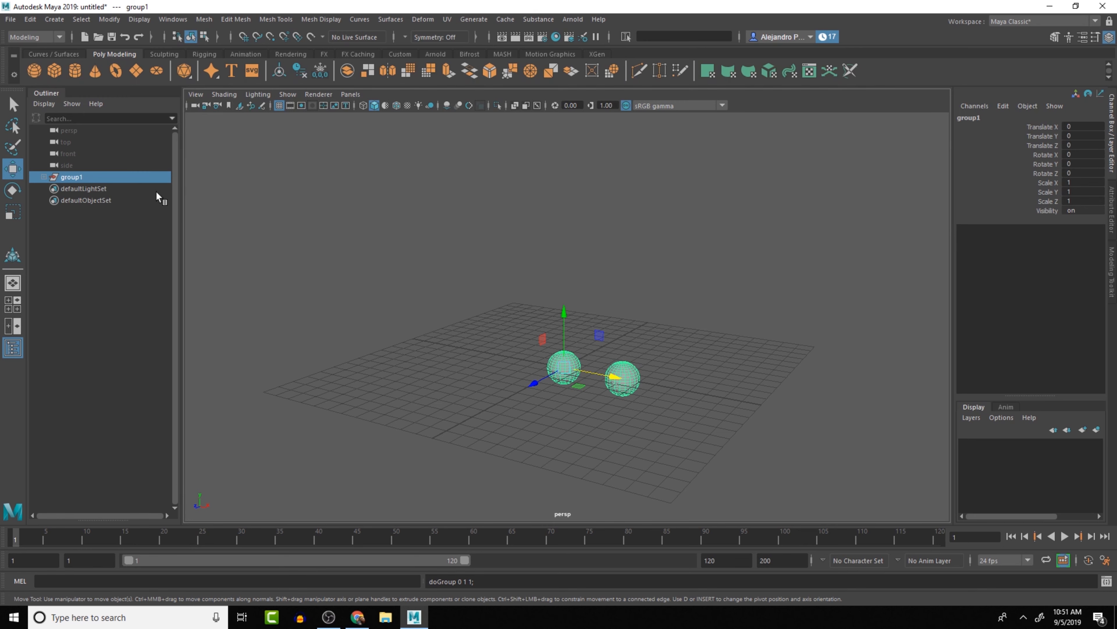
# Expand group1 in the Outliner and inspect the two spheres it contains
pyautogui.click(173, 19)
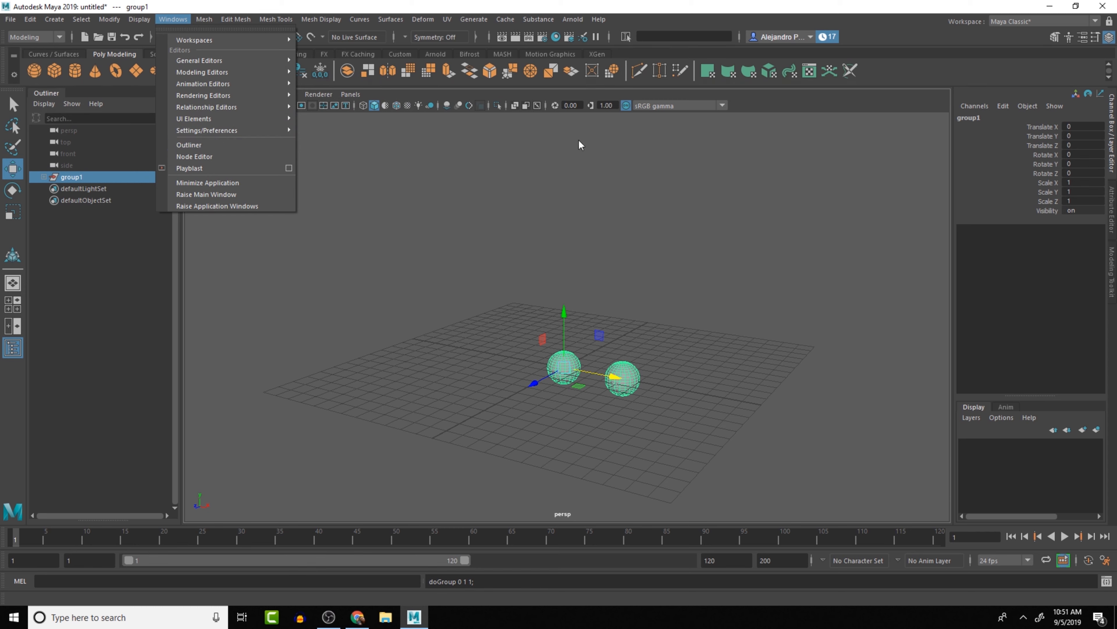
pyautogui.click(697, 142)
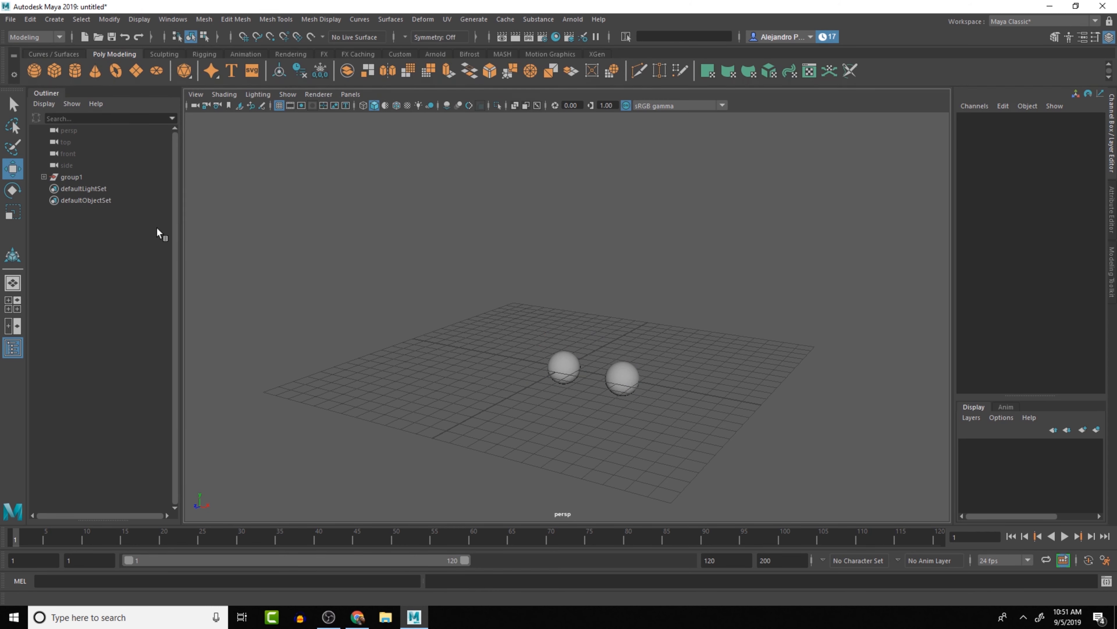
pyautogui.click(44, 177)
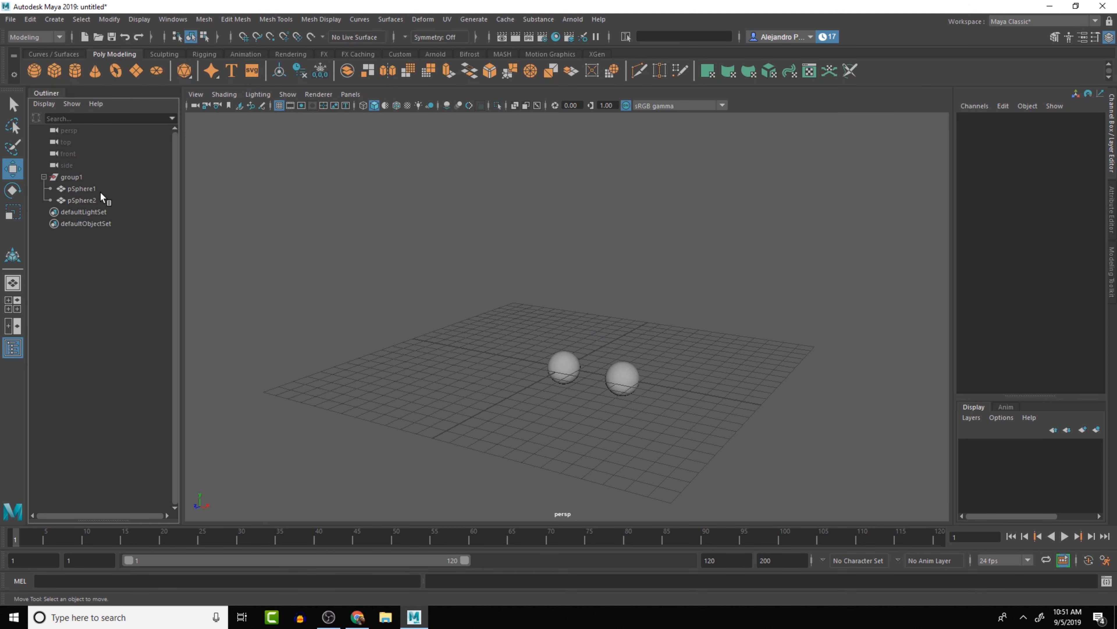
pyautogui.moveTo(101, 191); pyautogui.dragTo(94, 197)
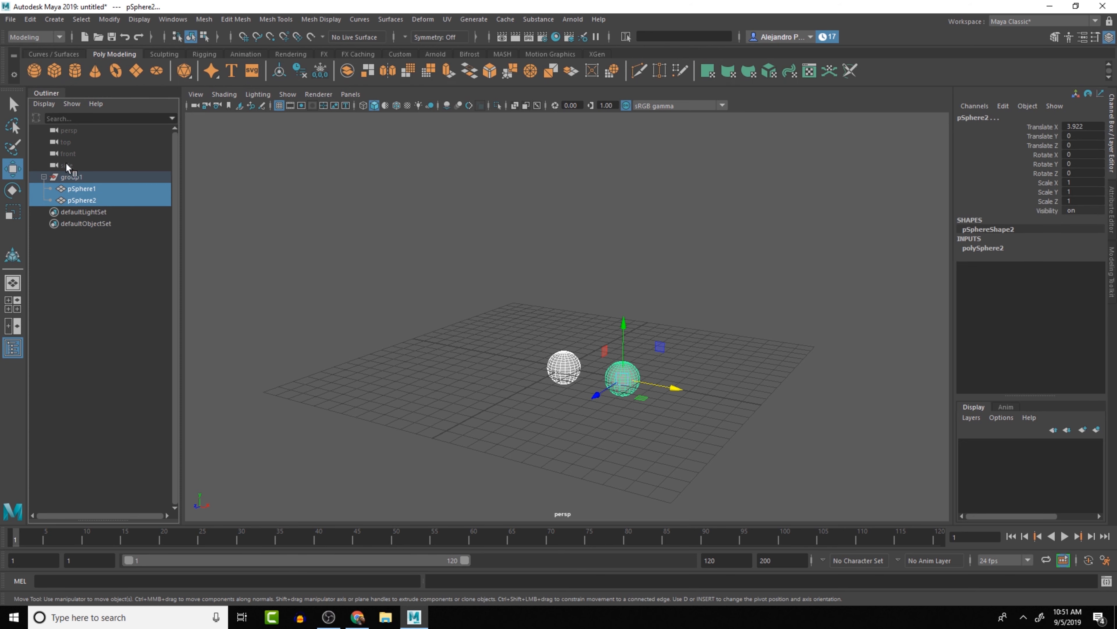
# Try moving group1 freely, about 1.7 units up and 1.1 units toward negative X, and undo the move
pyautogui.click(69, 175)
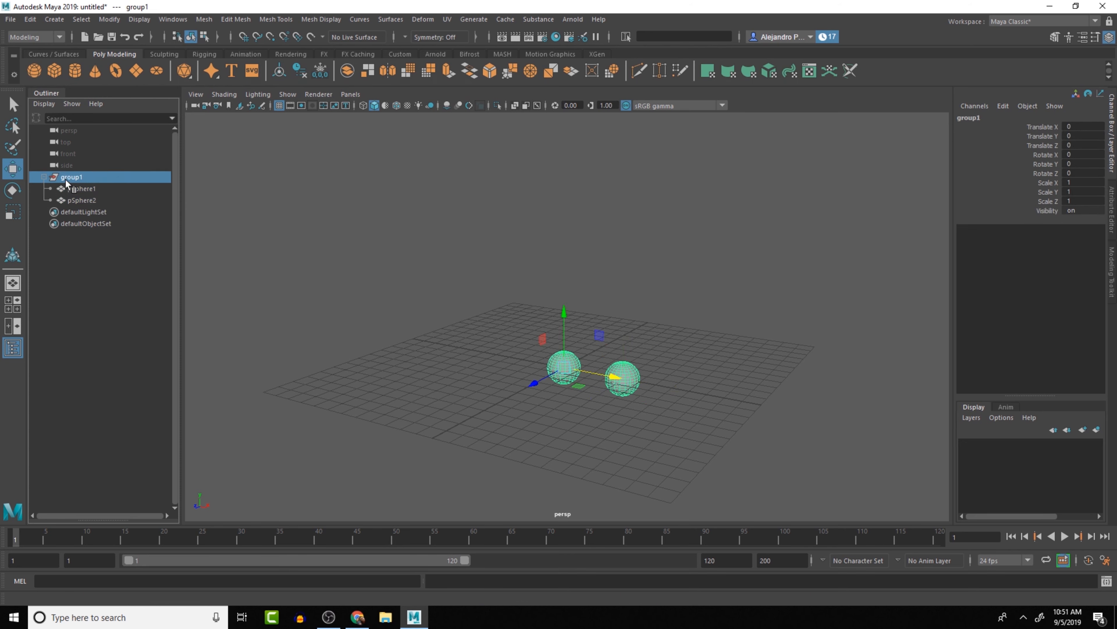
pyautogui.moveTo(564, 368); pyautogui.dragTo(544, 342)
pyautogui.hotkey('ctrl', 'z')
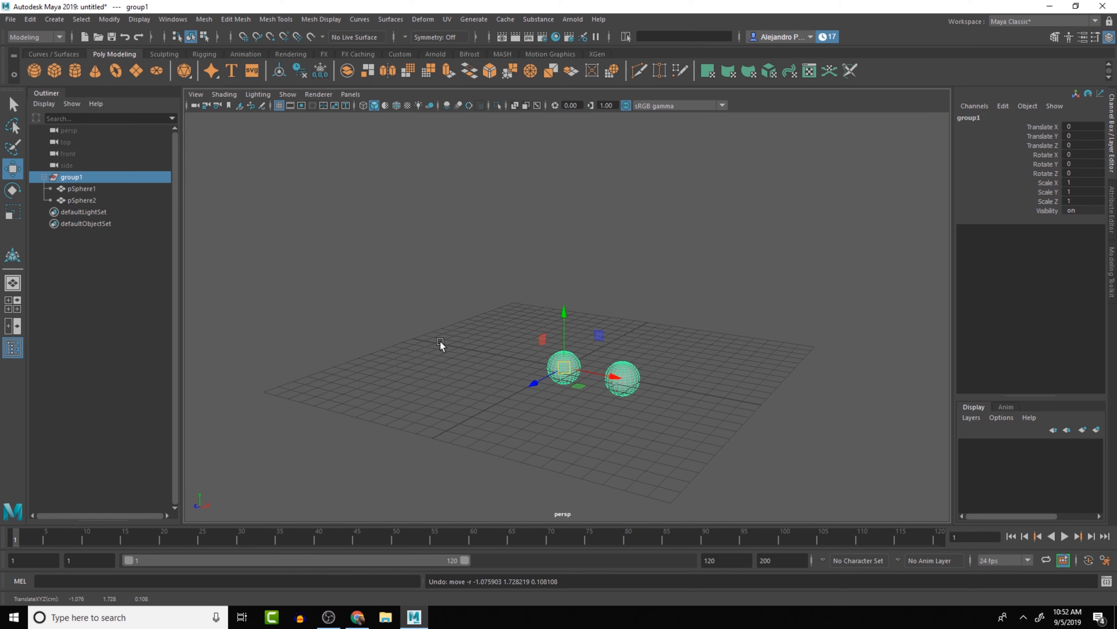
# Try rotating and scaling group1 as a whole, undoing each transform
pyautogui.click(91, 177)
pyautogui.press('e')
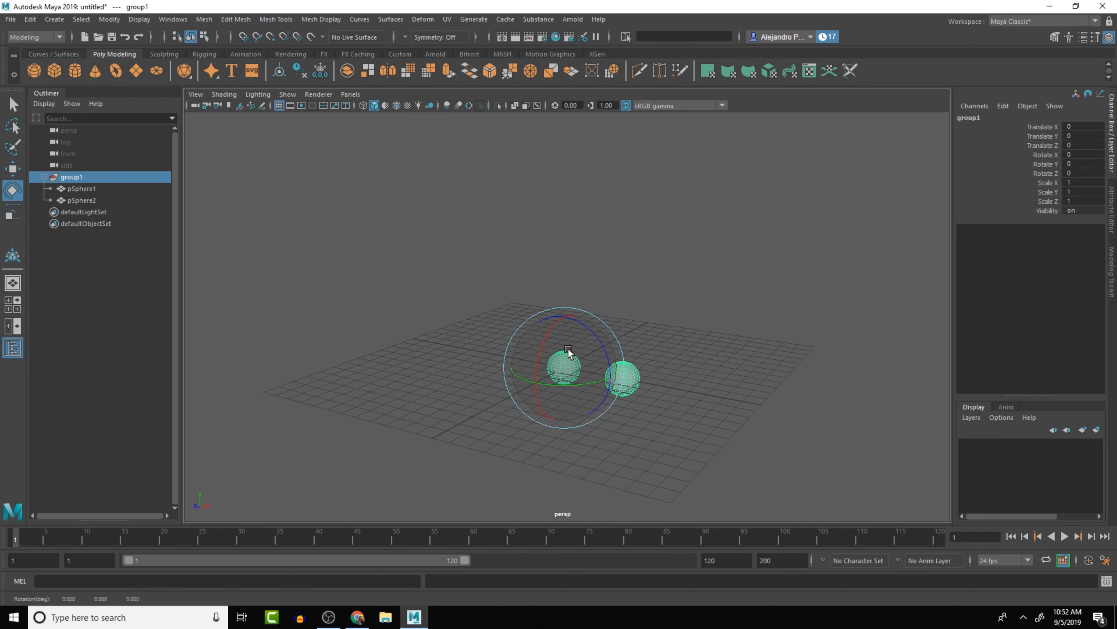
pyautogui.moveTo(566, 343); pyautogui.dragTo(509, 327)
pyautogui.hotkey('ctrl', 'z')
pyautogui.press('r')
pyautogui.hotkey('ctrl', 'z')
# Try moving pSphere1 and pSphere2 individually while they remain inside the group, undoing each move
pyautogui.click(81, 188)
pyautogui.press('w')
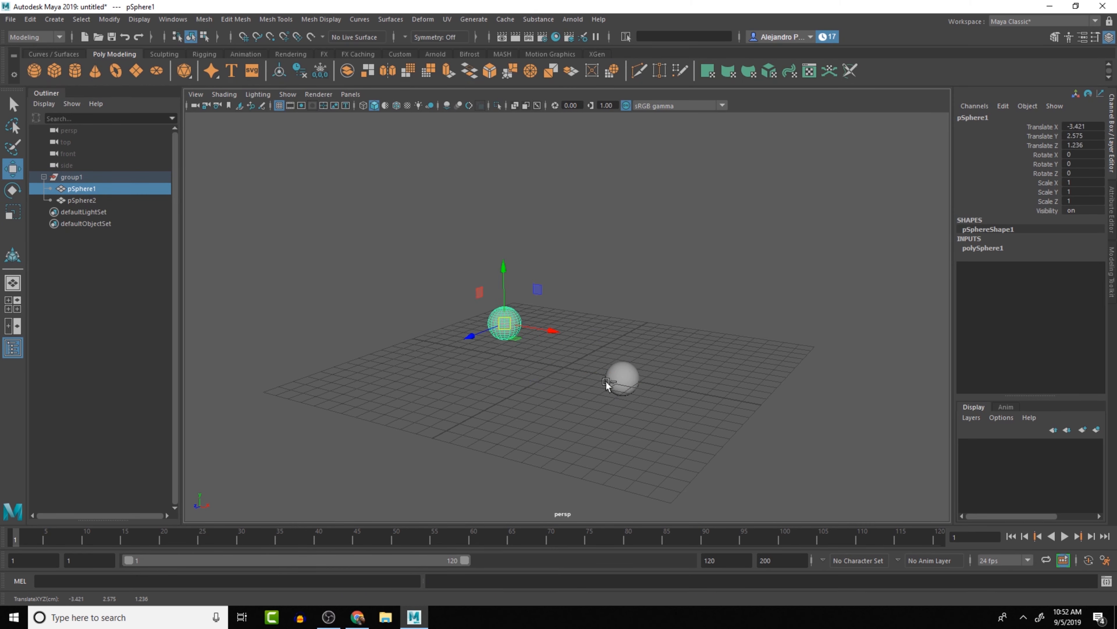
pyautogui.hotkey('ctrl', 'z')
pyautogui.click(625, 378)
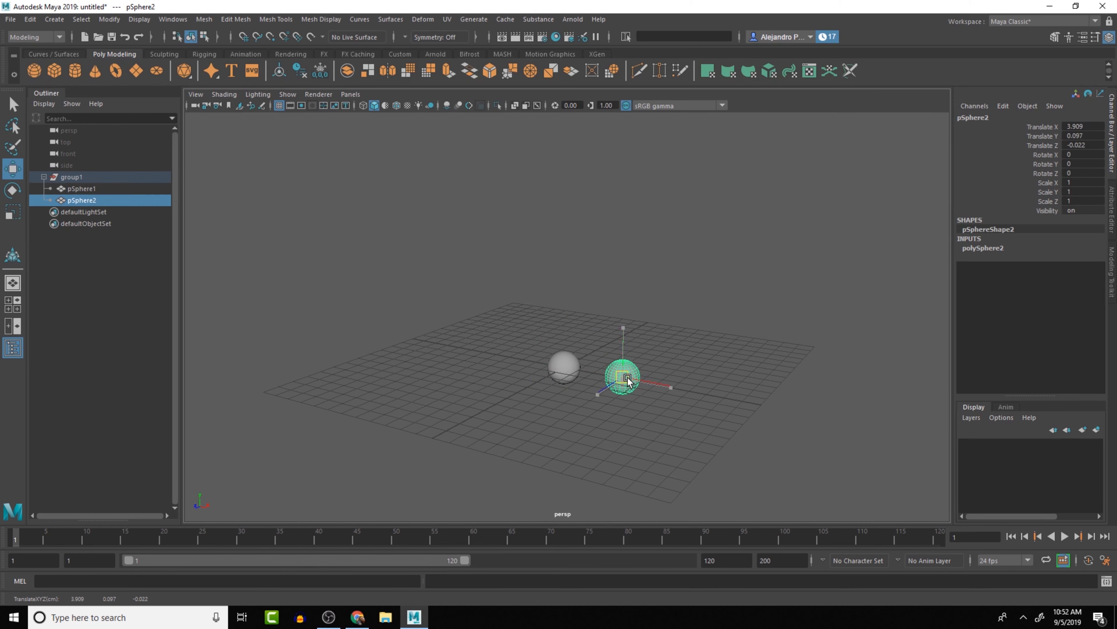
pyautogui.moveTo(627, 380); pyautogui.dragTo(668, 382)
pyautogui.hotkey('ctrl', 'z')
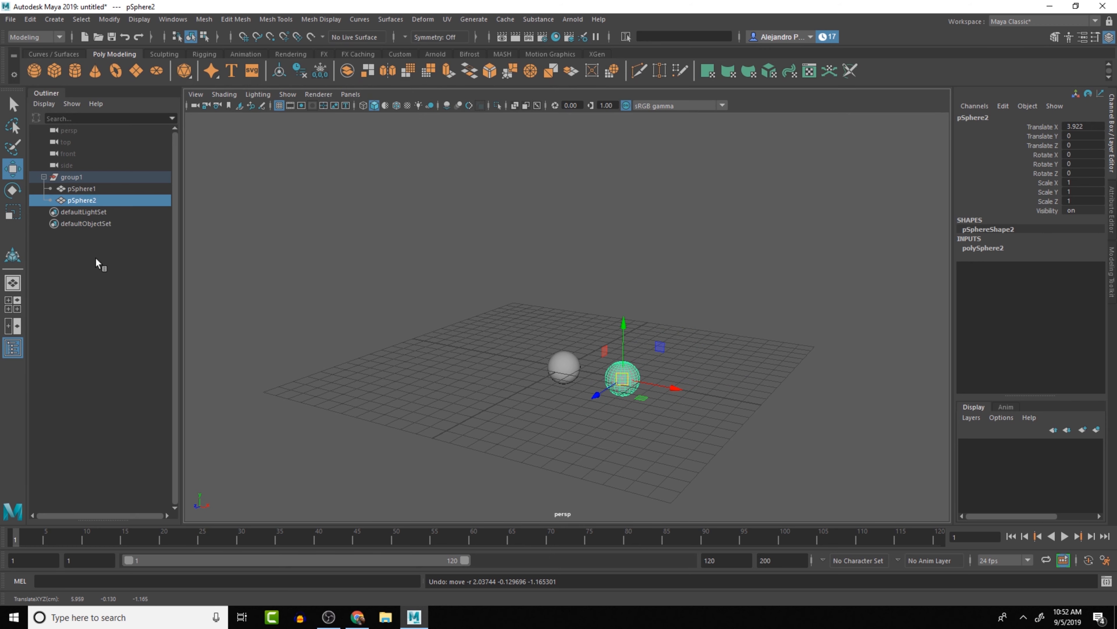
# Try moving both spheres together by shifting group1 upward and toward negative Z, and undo the move
pyautogui.click(75, 177)
pyautogui.moveTo(568, 365); pyautogui.dragTo(606, 331)
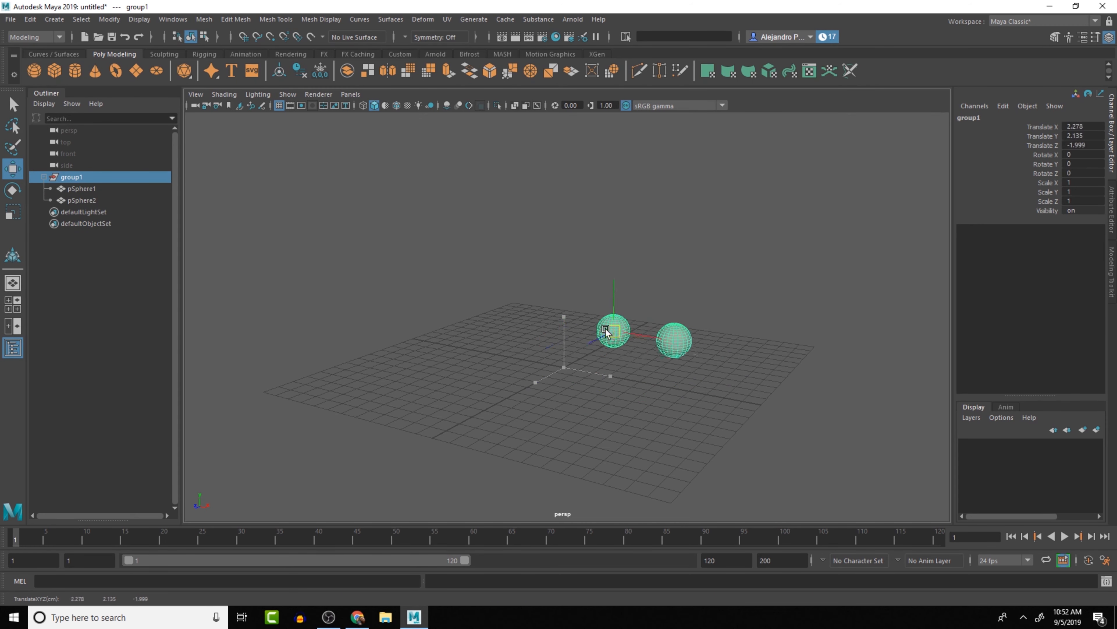
pyautogui.hotkey('ctrl', 'z')
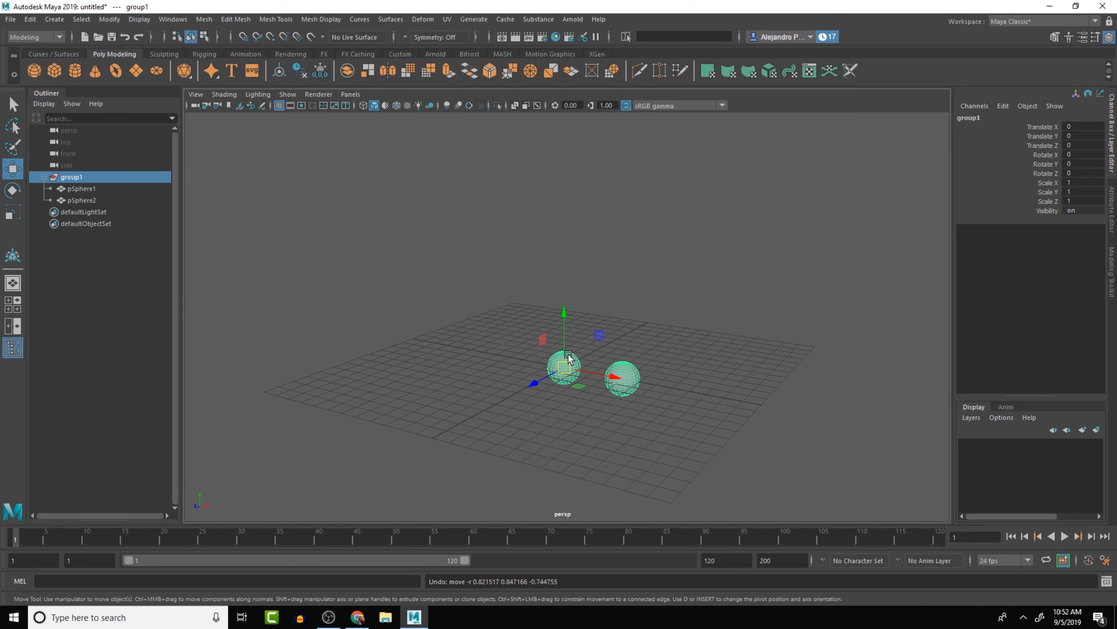
# Highlight the group's translate, rotate and scale channels, and try moving only pSphere1 slightly before undoing it
pyautogui.click(77, 177)
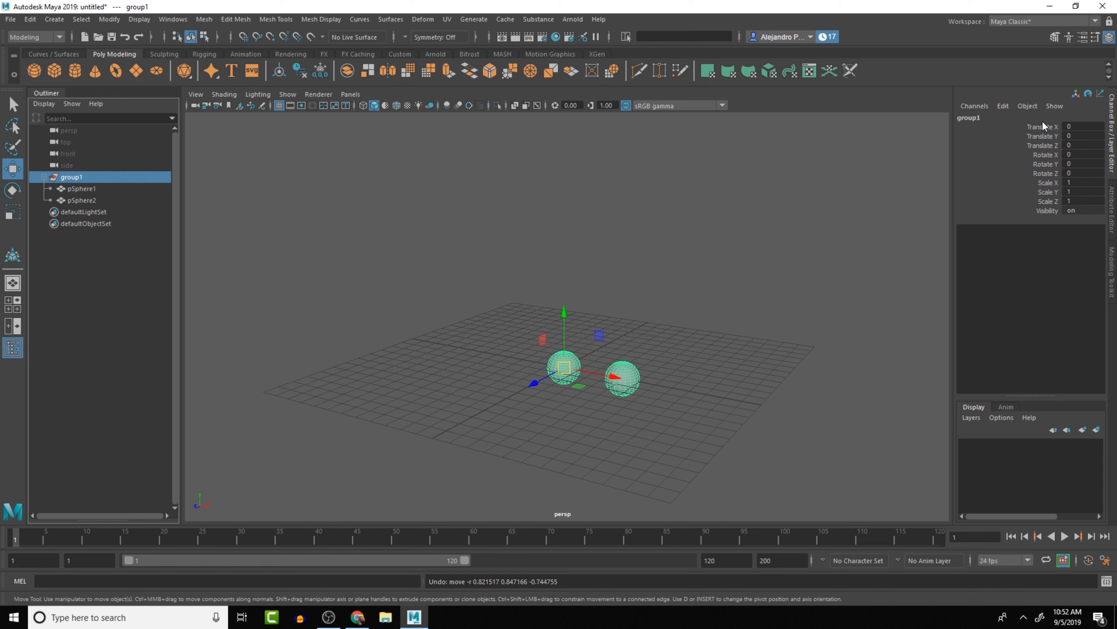
pyautogui.moveTo(1043, 122); pyautogui.dragTo(1051, 202)
pyautogui.click(564, 372)
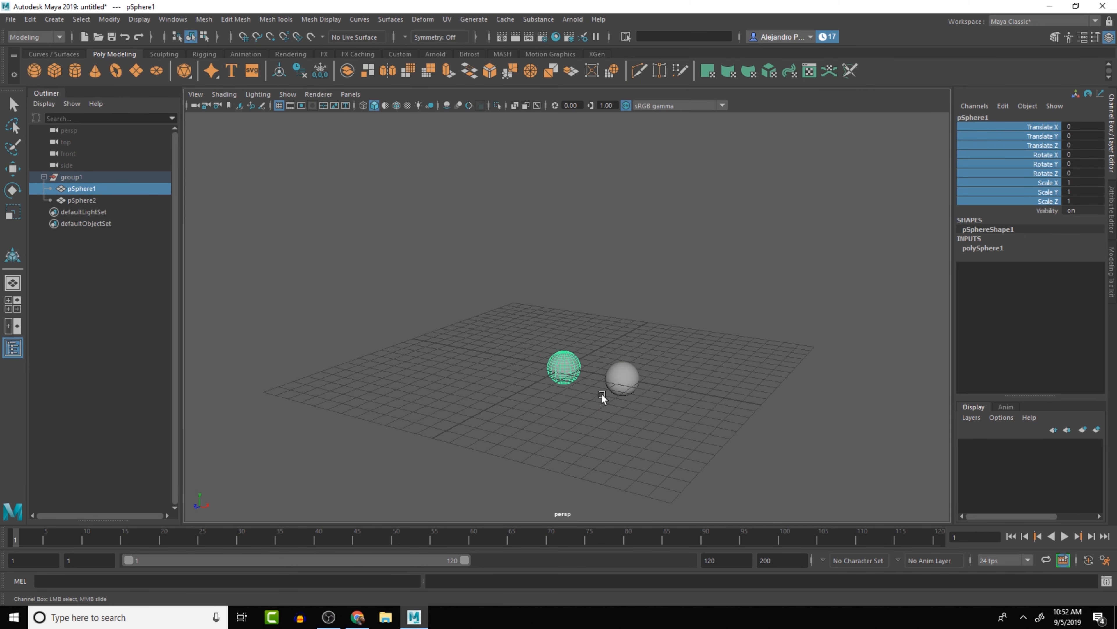
pyautogui.press('e')
pyautogui.press('w')
pyautogui.moveTo(564, 366); pyautogui.dragTo(569, 358)
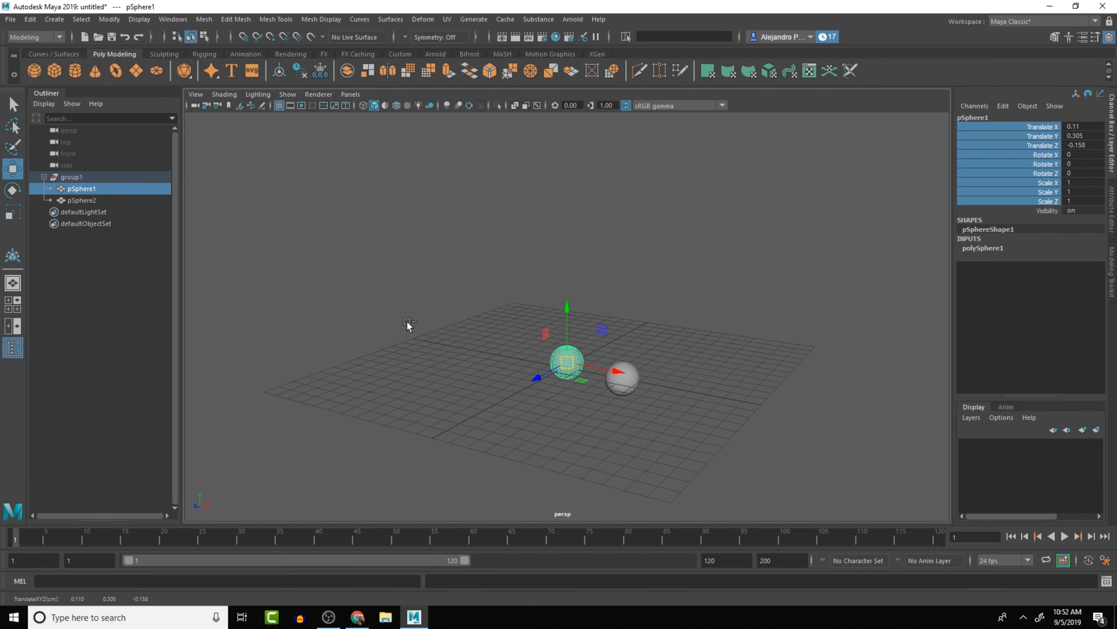
pyautogui.hotkey('ctrl', 'z')
# Rename group1 as spheres_GRP
pyautogui.click(71, 176)
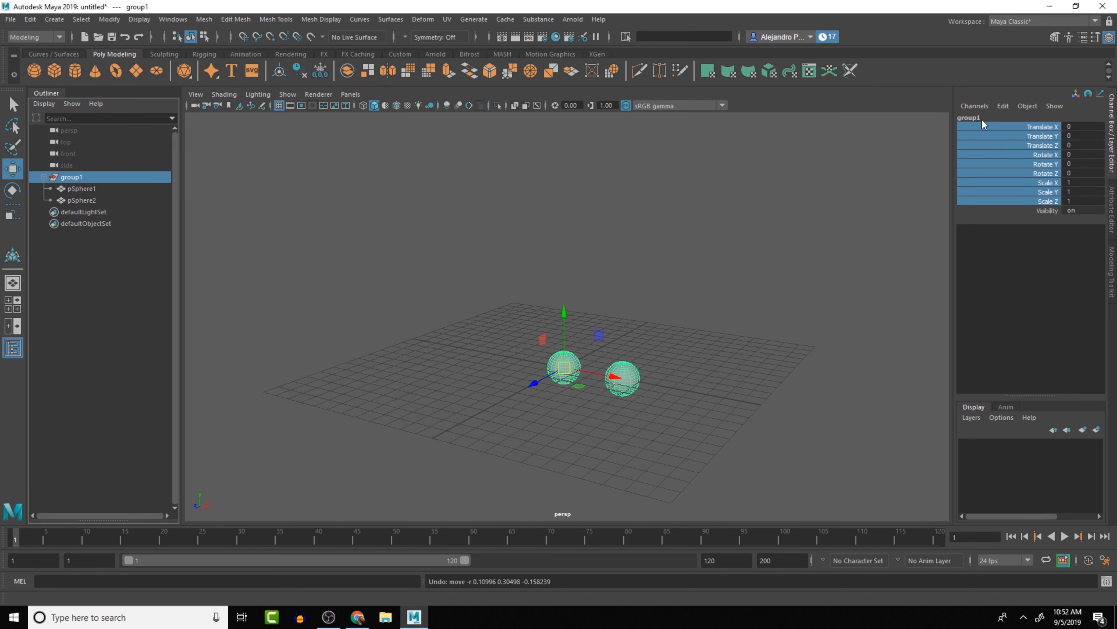
pyautogui.doubleClick(971, 116)
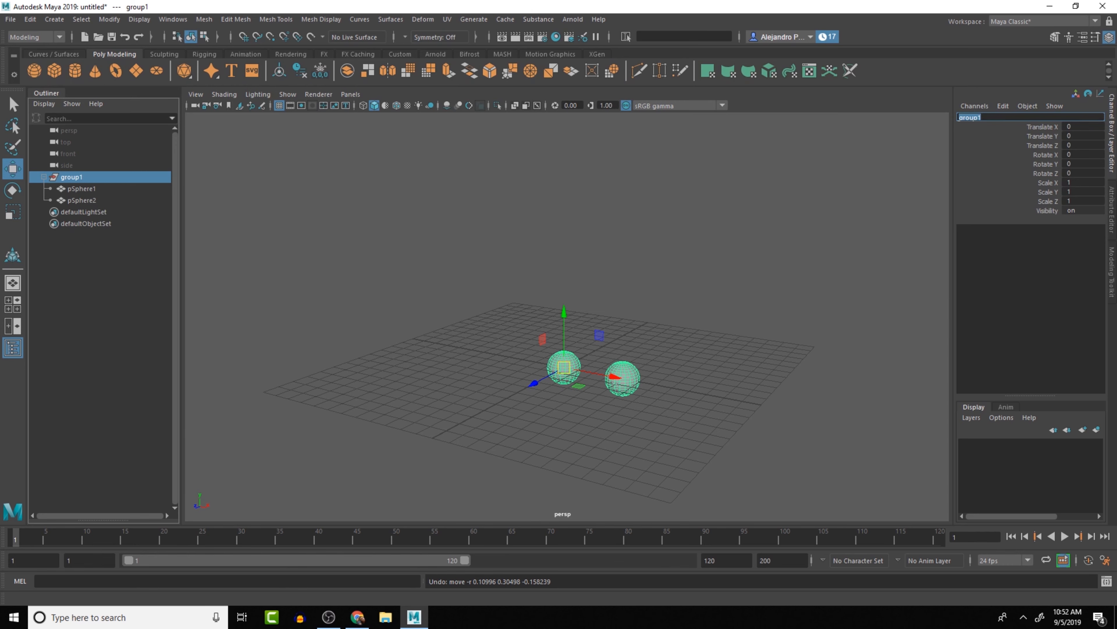
pyautogui.write('spheres G')
pyautogui.press('Return')
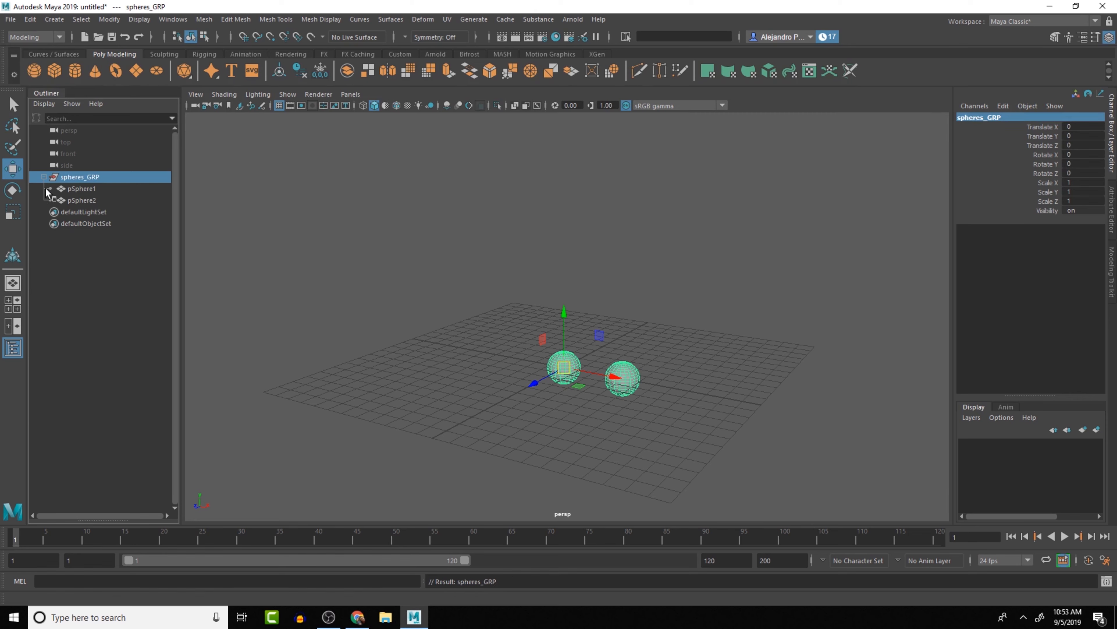
# Rename the first sphere in the group as pSphere1_GEO
pyautogui.click(92, 176)
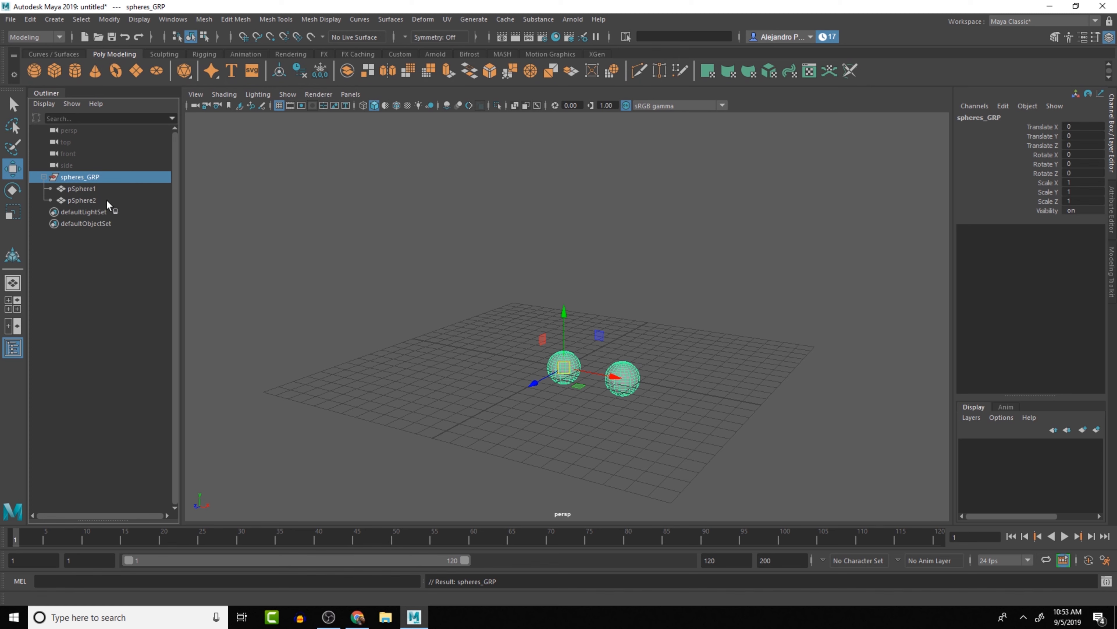
pyautogui.click(91, 190)
pyautogui.doubleClick(95, 189)
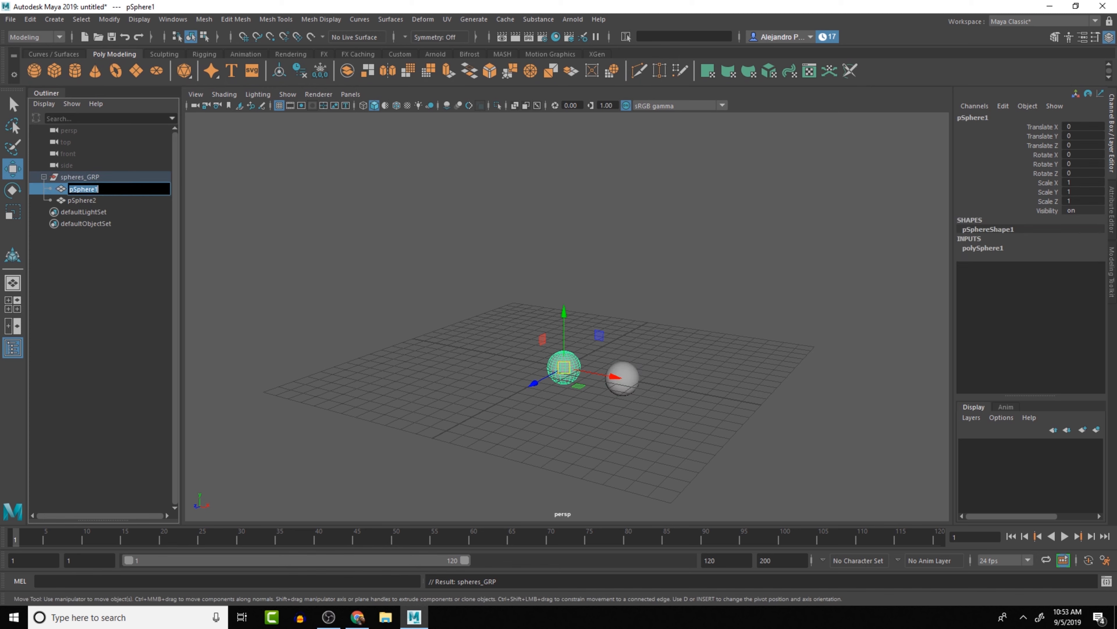
pyautogui.click(131, 189)
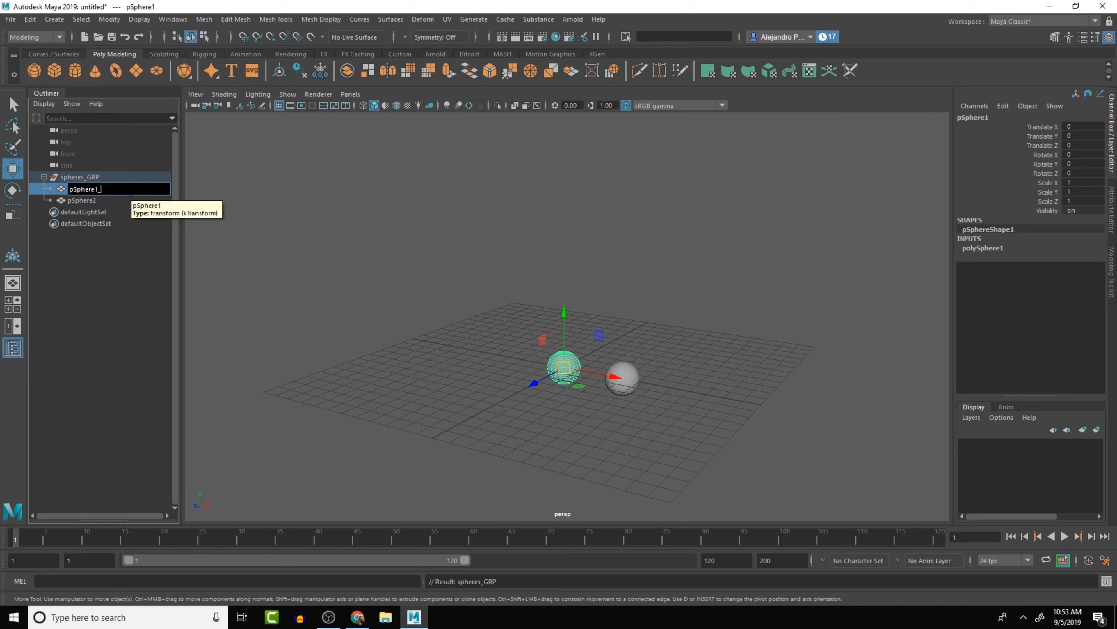
pyautogui.write('_GEO')
pyautogui.press('Return')
# Rename the second sphere in the group as pSphere2_GEO
pyautogui.doubleClick(114, 201)
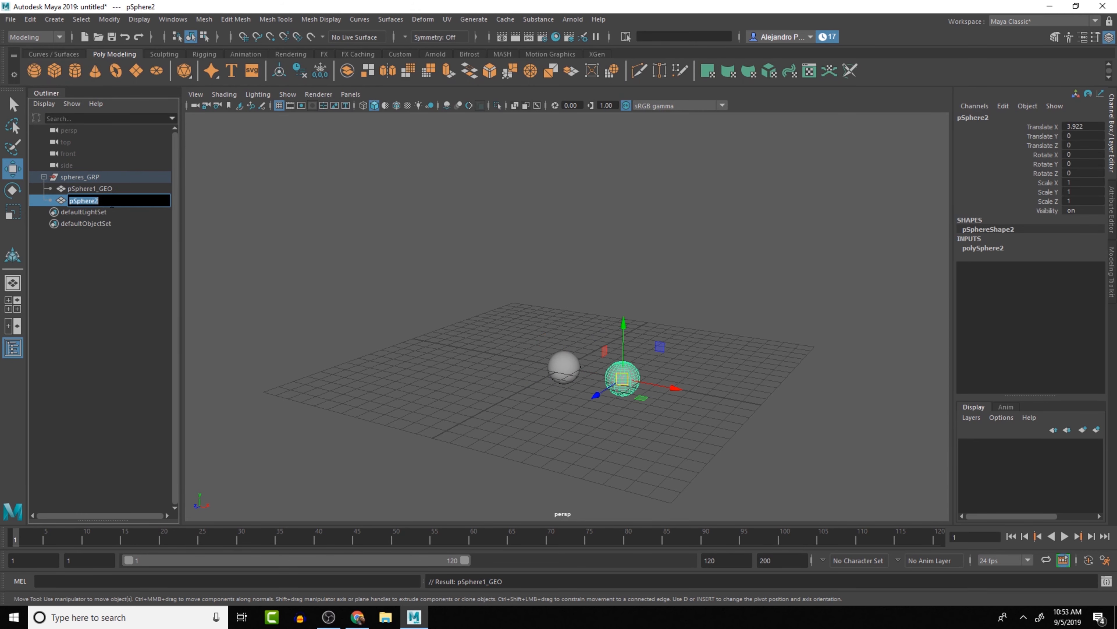
pyautogui.click(114, 201)
pyautogui.write('_GEO')
pyautogui.press('Return')
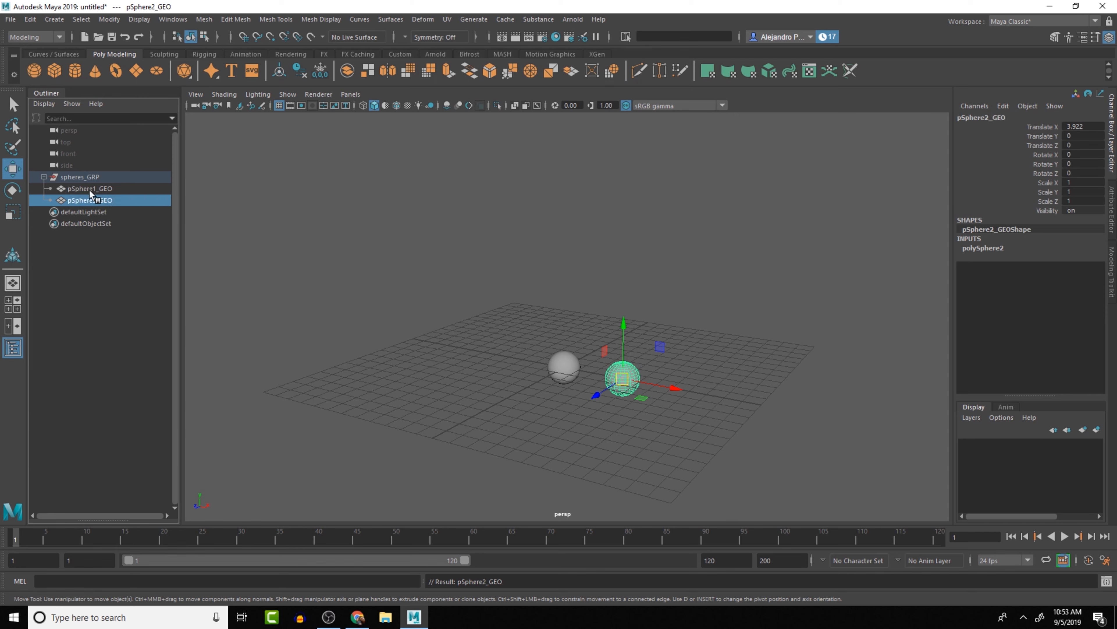
# Delete the spheres_GRP group together with its spheres
pyautogui.click(84, 176)
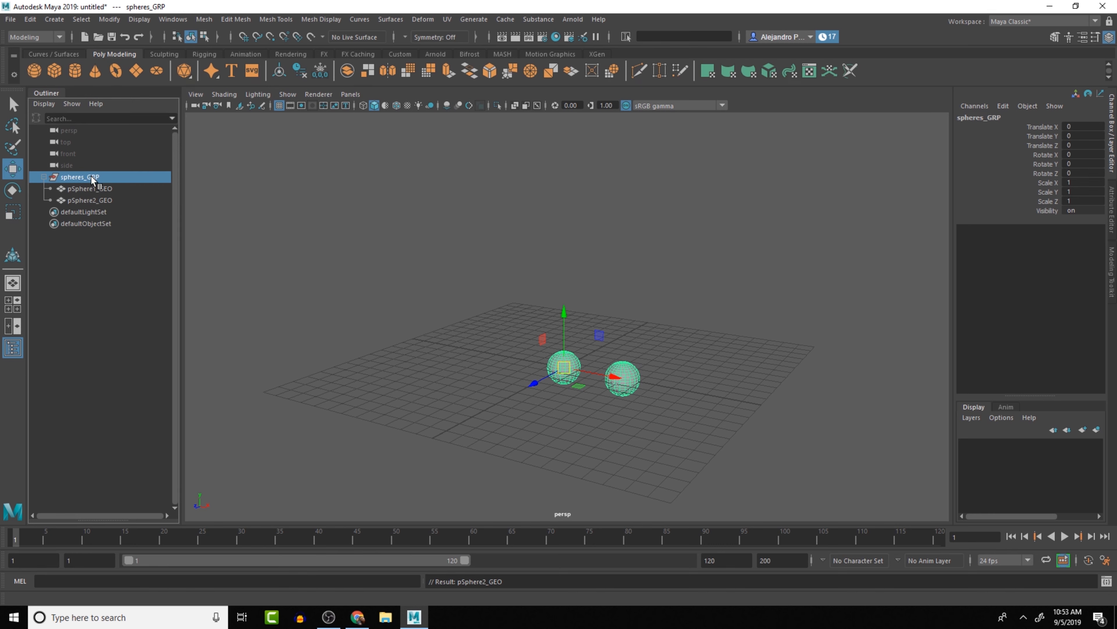
pyautogui.press('Delete')
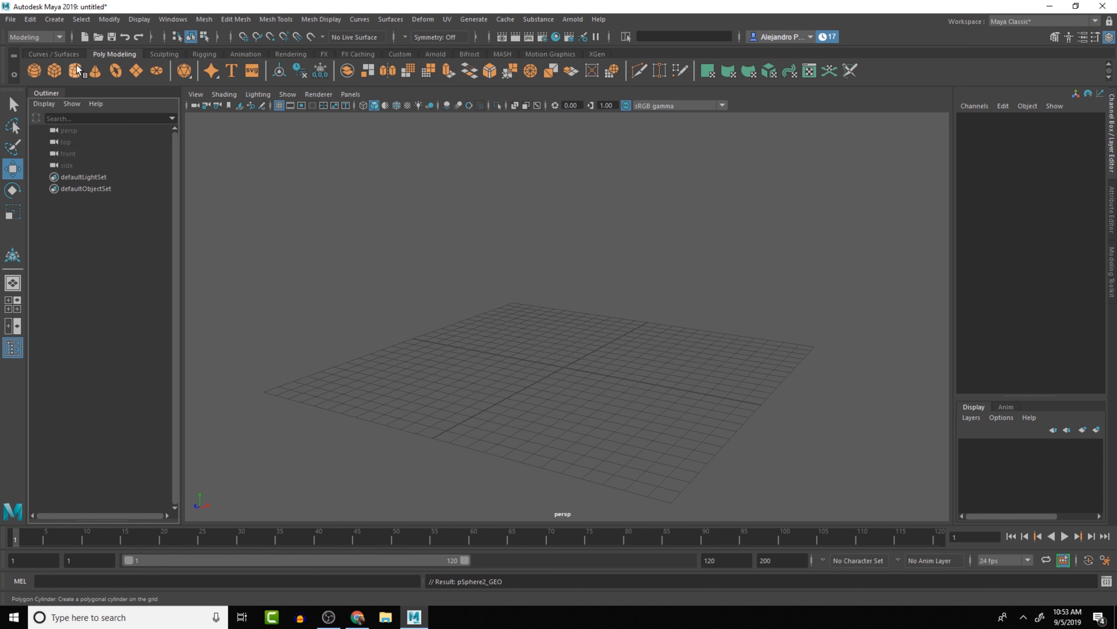
# Create two new polygon spheres and move the second one about 3.4 units along X
pyautogui.click(34, 70)
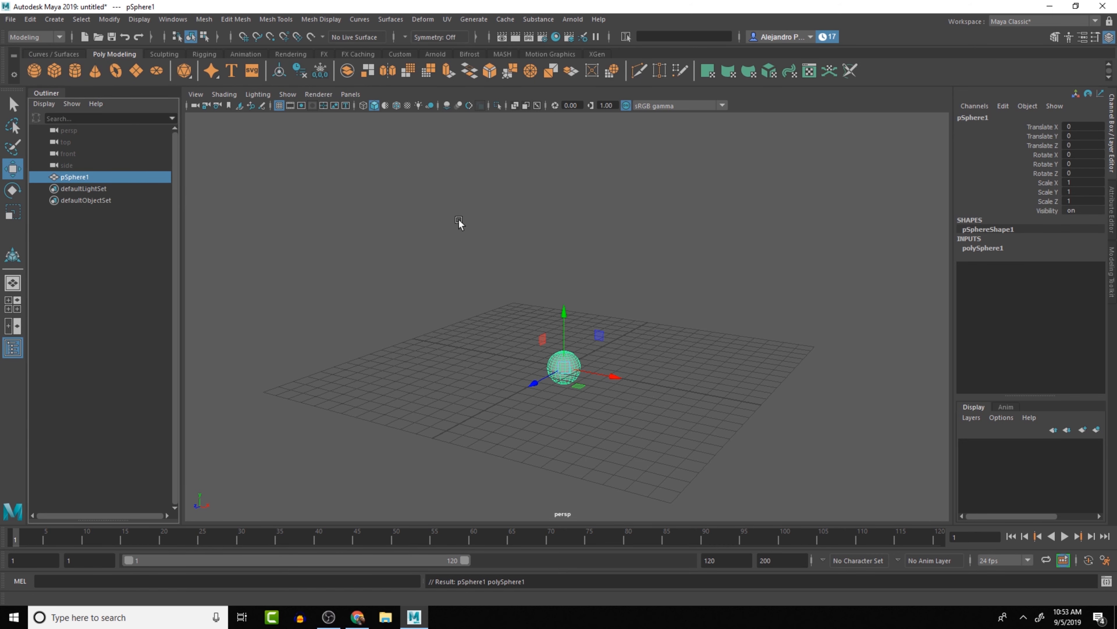
pyautogui.press('g')
pyautogui.moveTo(617, 376); pyautogui.dragTo(667, 386)
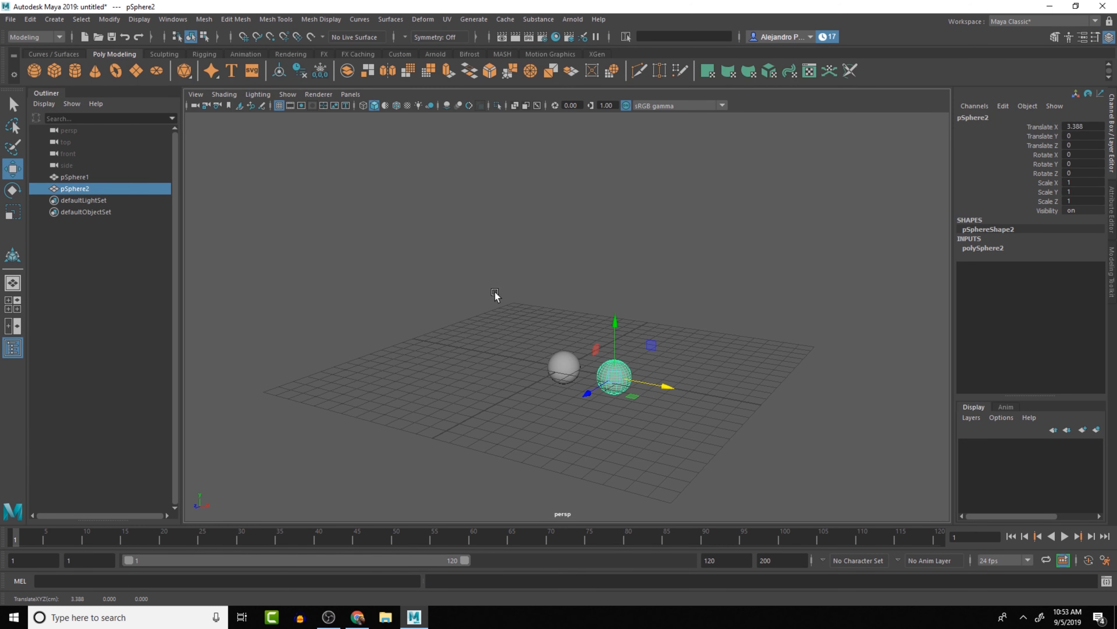
# Move both spheres together about 2.8 units in the negative X direction and deselect them
pyautogui.moveTo(496, 297); pyautogui.dragTo(704, 422)
pyautogui.moveTo(607, 377); pyautogui.dragTo(567, 374)
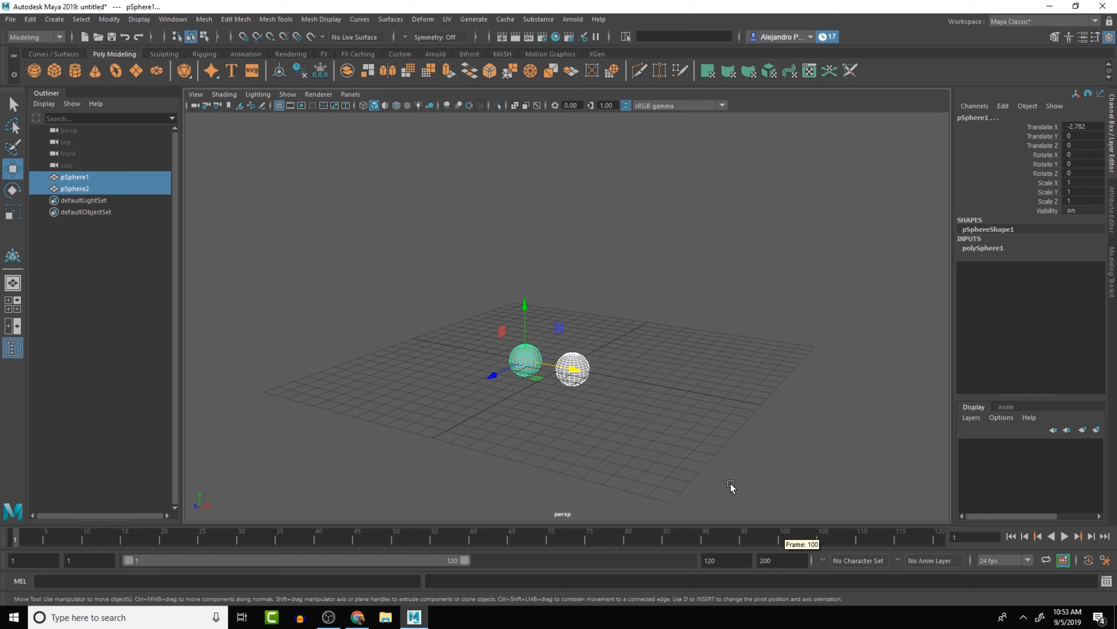
pyautogui.click(718, 456)
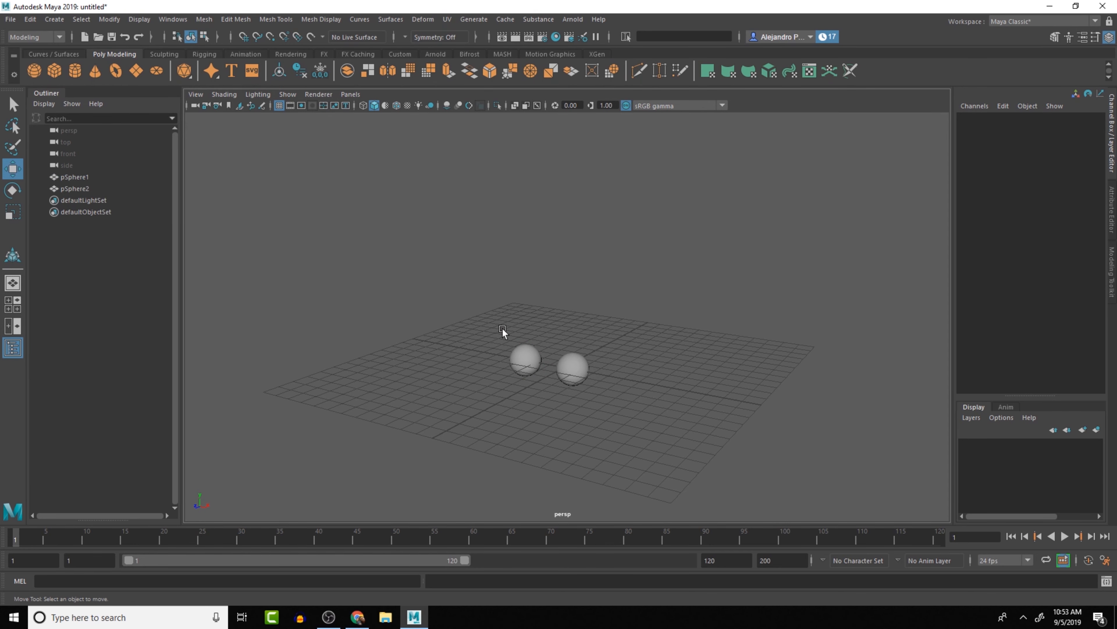
# Select both spheres and group them
pyautogui.moveTo(461, 323); pyautogui.dragTo(634, 412)
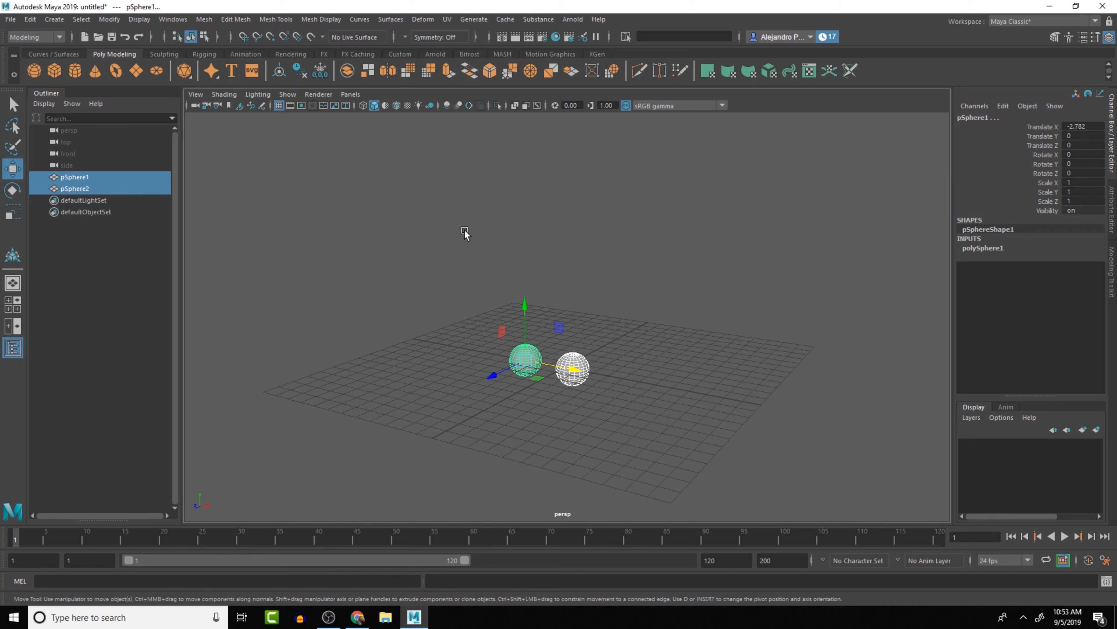
pyautogui.moveTo(462, 262); pyautogui.dragTo(540, 357)
pyautogui.click(31, 19)
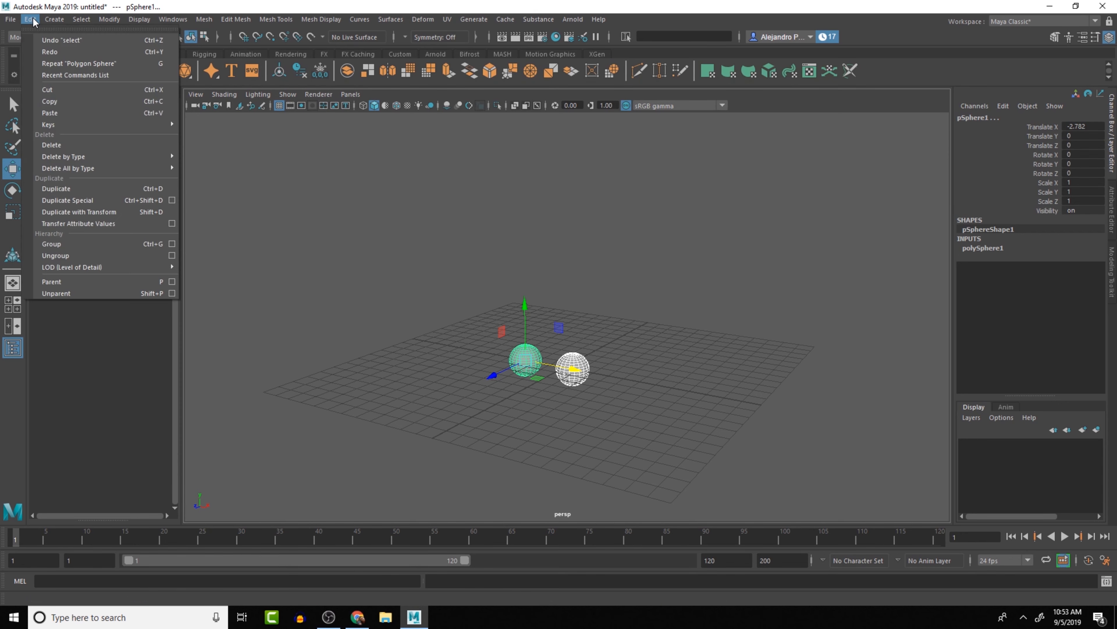
pyautogui.click(76, 243)
# Ungroup group1 so that both spheres return to the top level of the scene
pyautogui.click(54, 19)
pyautogui.moveTo(31, 20)
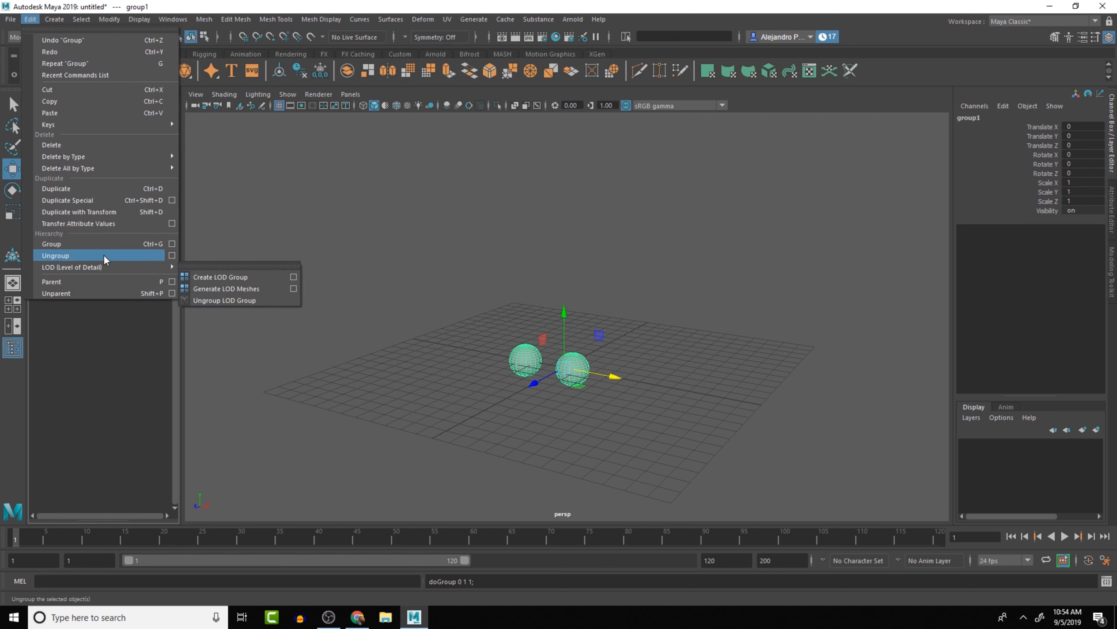
pyautogui.click(201, 220)
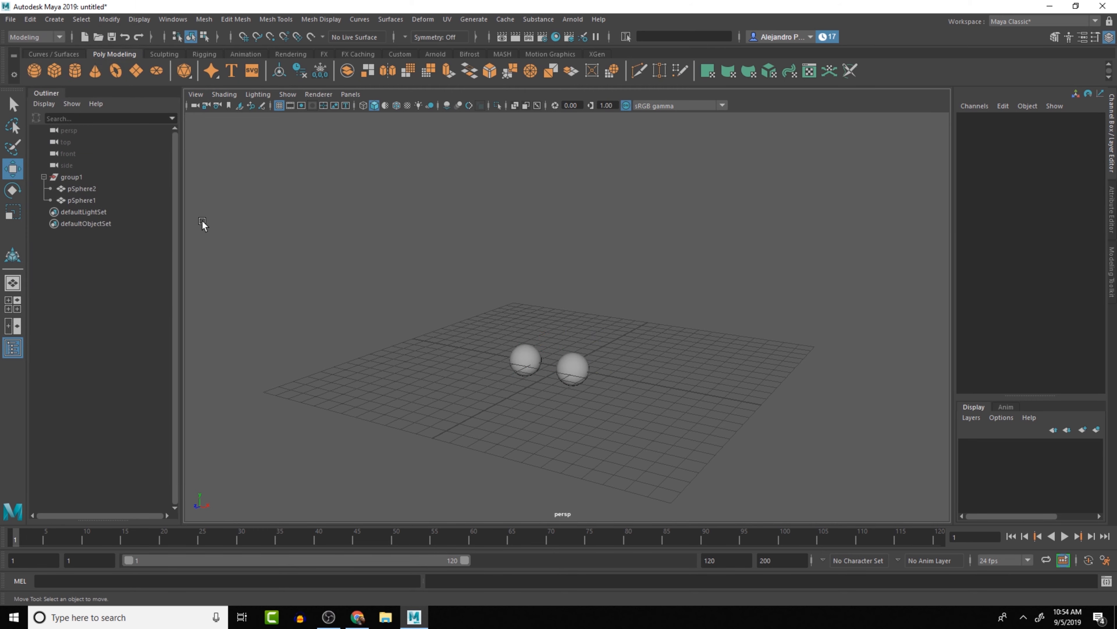
pyautogui.click(79, 176)
pyautogui.click(30, 19)
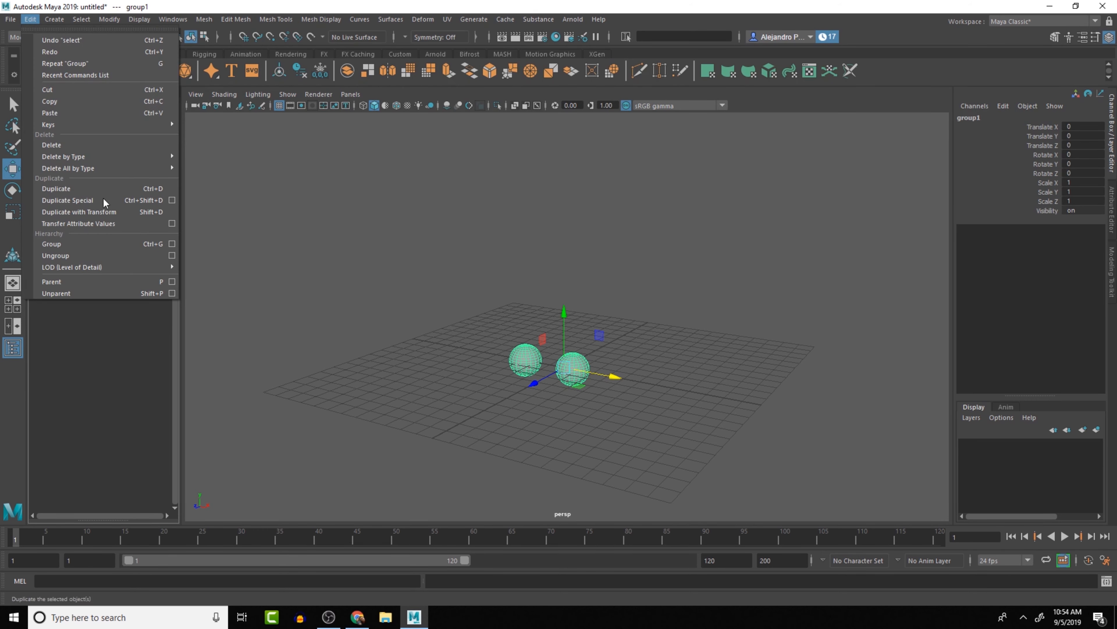
pyautogui.click(95, 255)
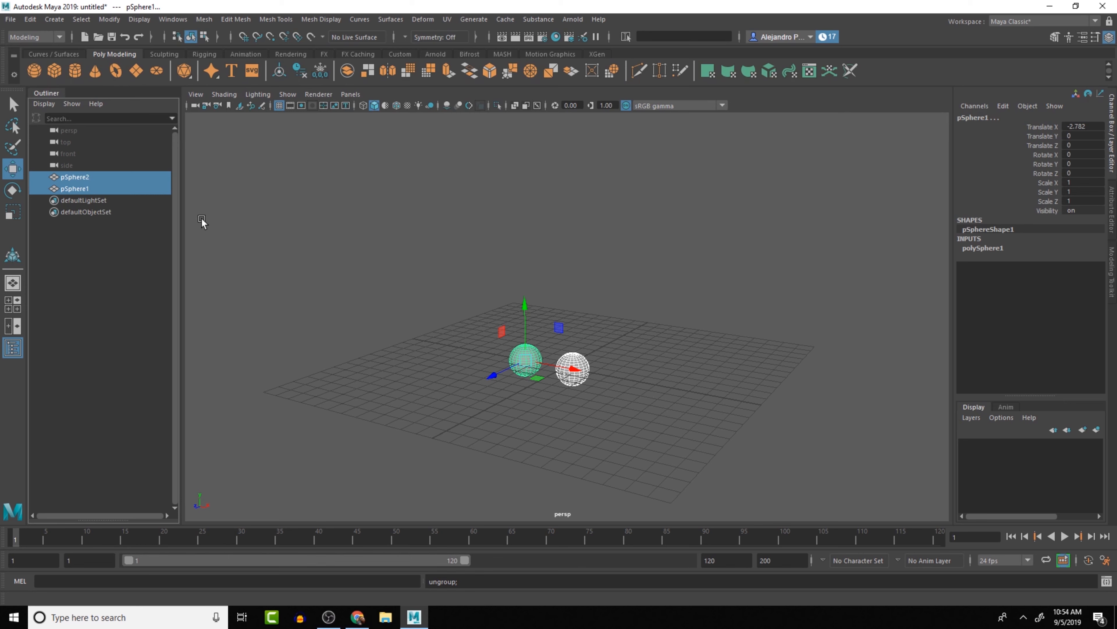
pyautogui.click(31, 20)
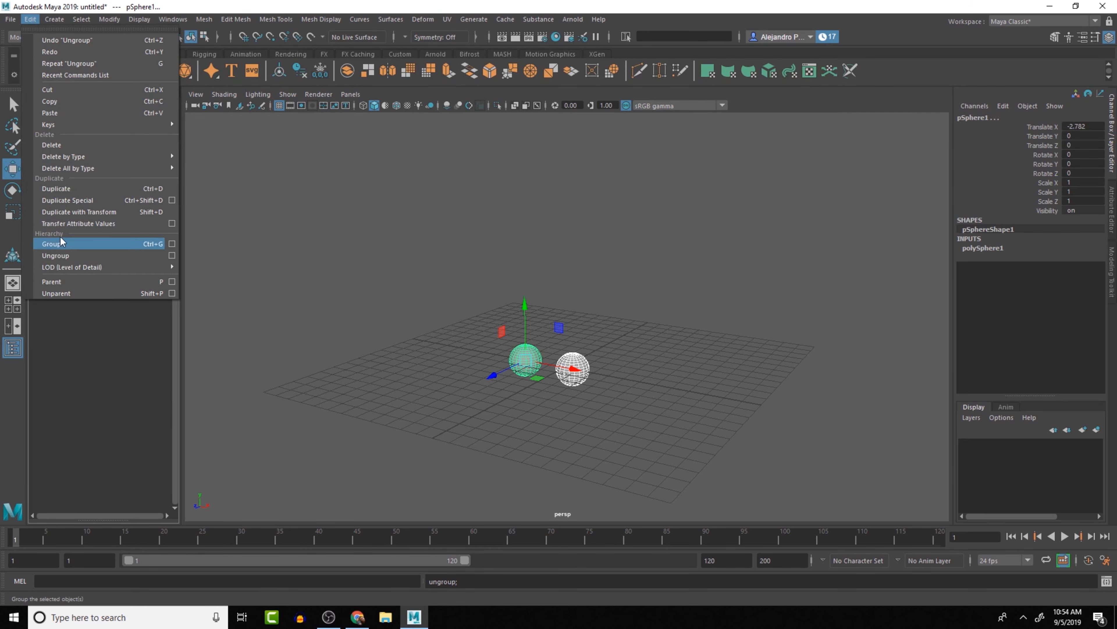
pyautogui.click(578, 173)
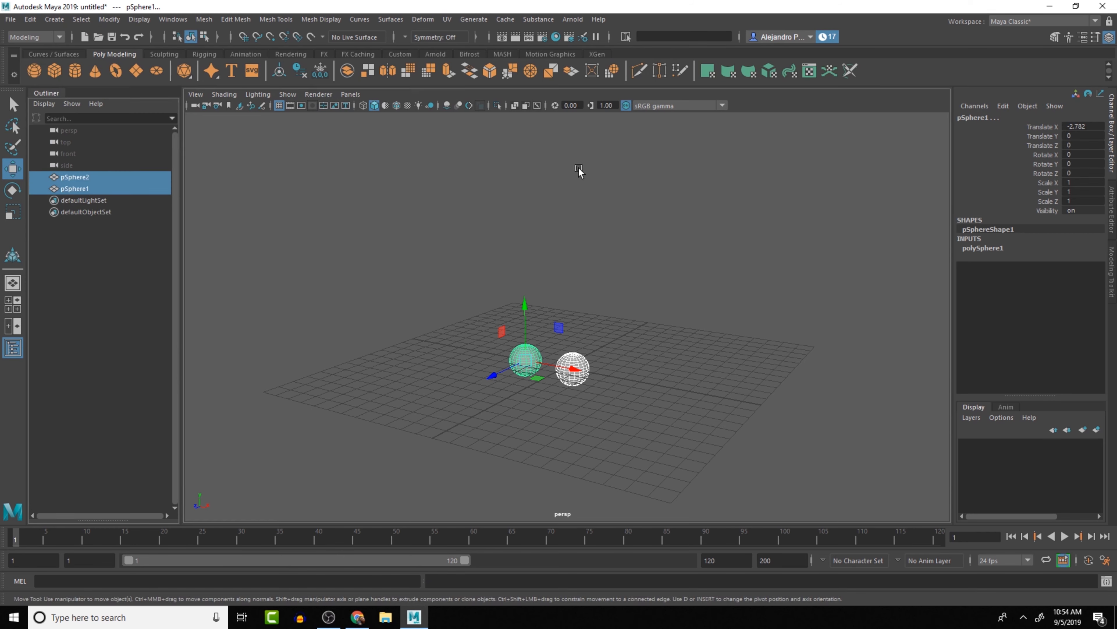
pyautogui.click(83, 177)
pyautogui.doubleClick(84, 177)
pyautogui.press('Return')
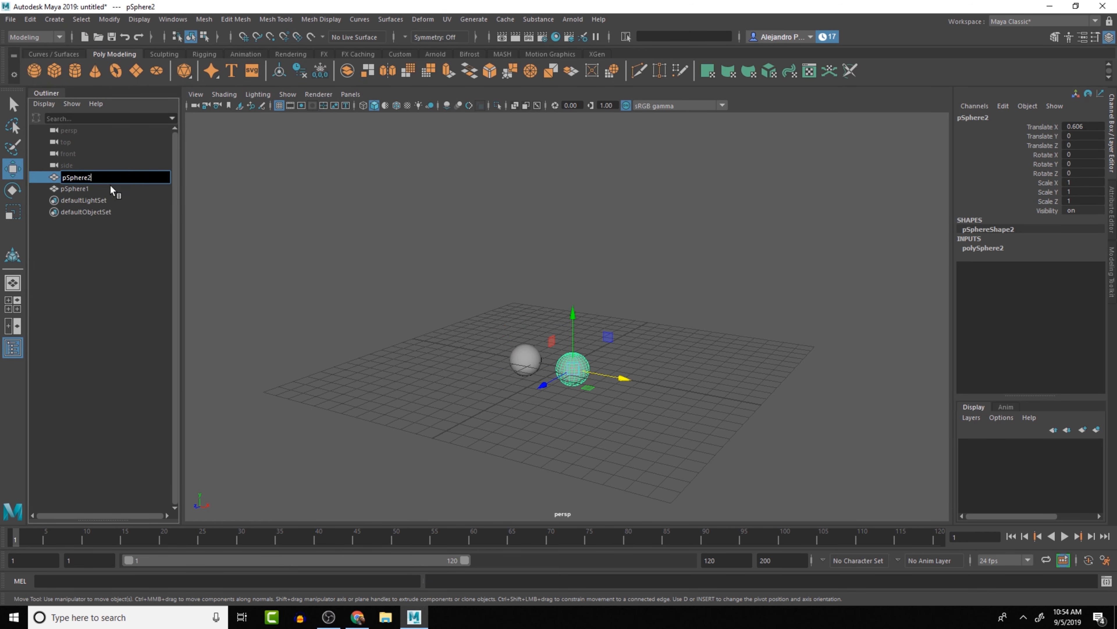
pyautogui.click(506, 290)
# Try moving pSphere1 about 1.4 units in X and -1 unit in Y, try moving pSphere2 separately, and undo both moves
pyautogui.click(527, 363)
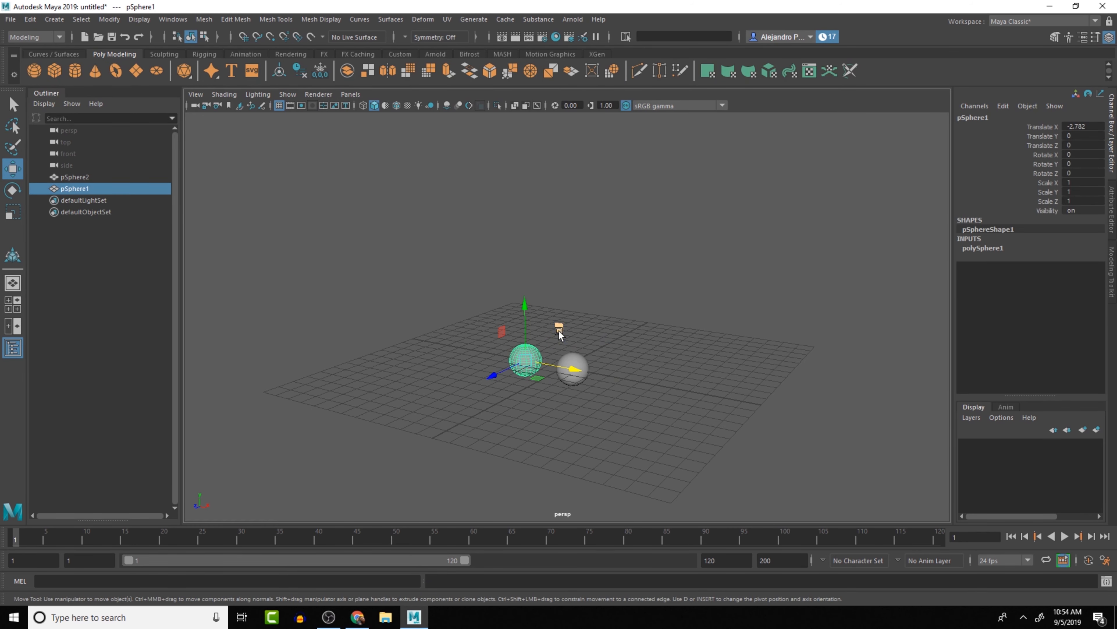
pyautogui.moveTo(559, 328); pyautogui.dragTo(570, 341)
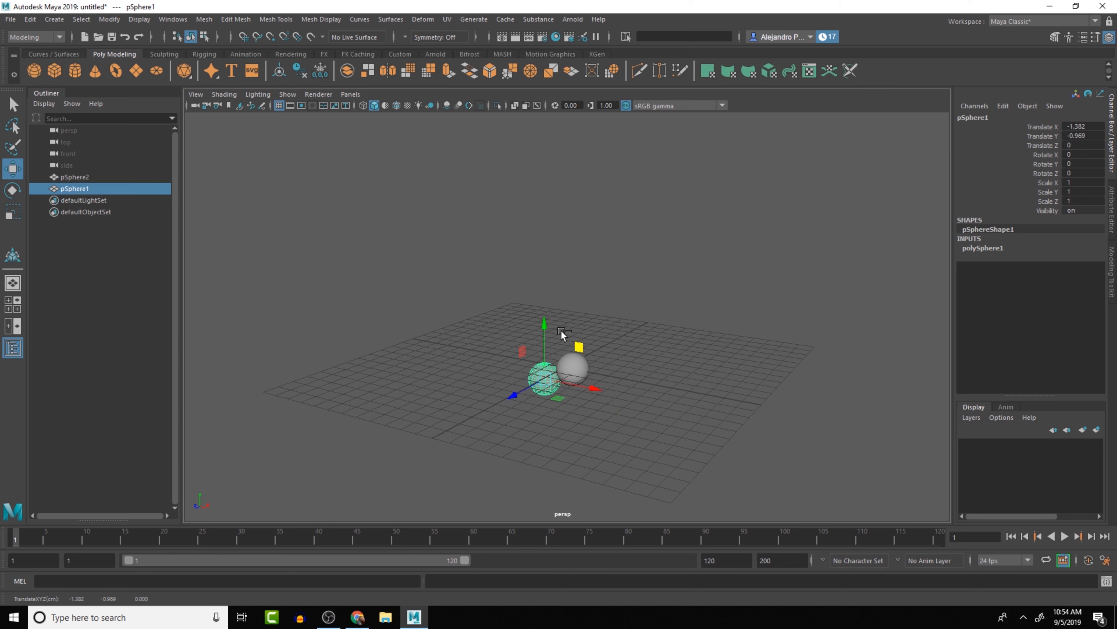
pyautogui.hotkey('ctrl', 'z')
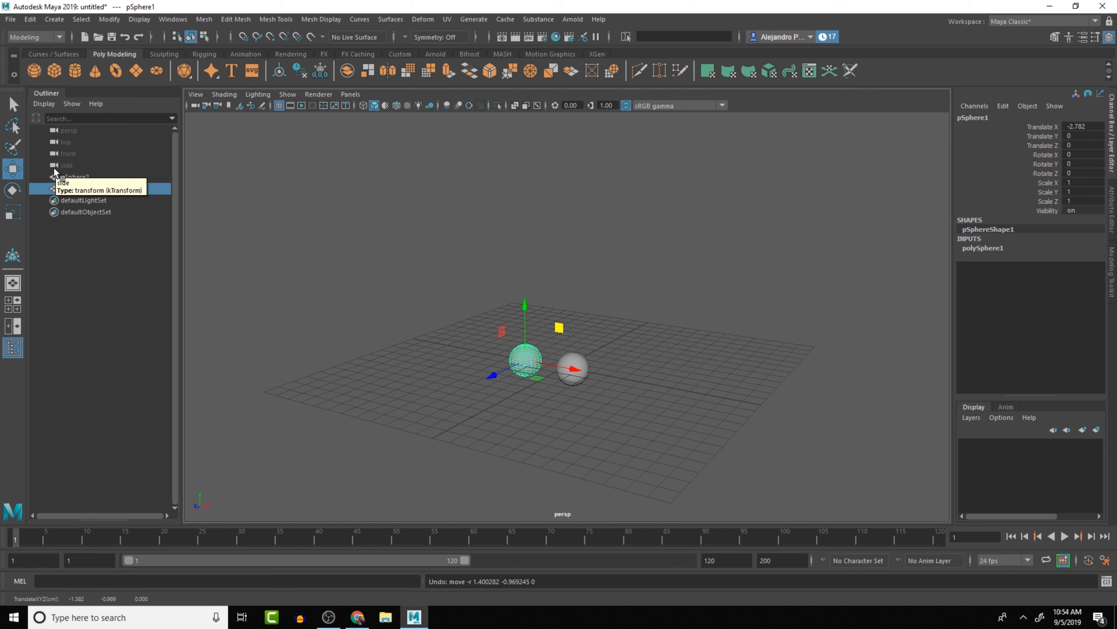
pyautogui.click(66, 177)
pyautogui.moveTo(585, 371)
pyautogui.mouseDown()
pyautogui.moveTo(621, 396)
pyautogui.moveTo(572, 378)
pyautogui.moveTo(555, 396)
pyautogui.moveTo(616, 379)
pyautogui.moveTo(563, 391)
pyautogui.moveTo(567, 377)
pyautogui.mouseUp()
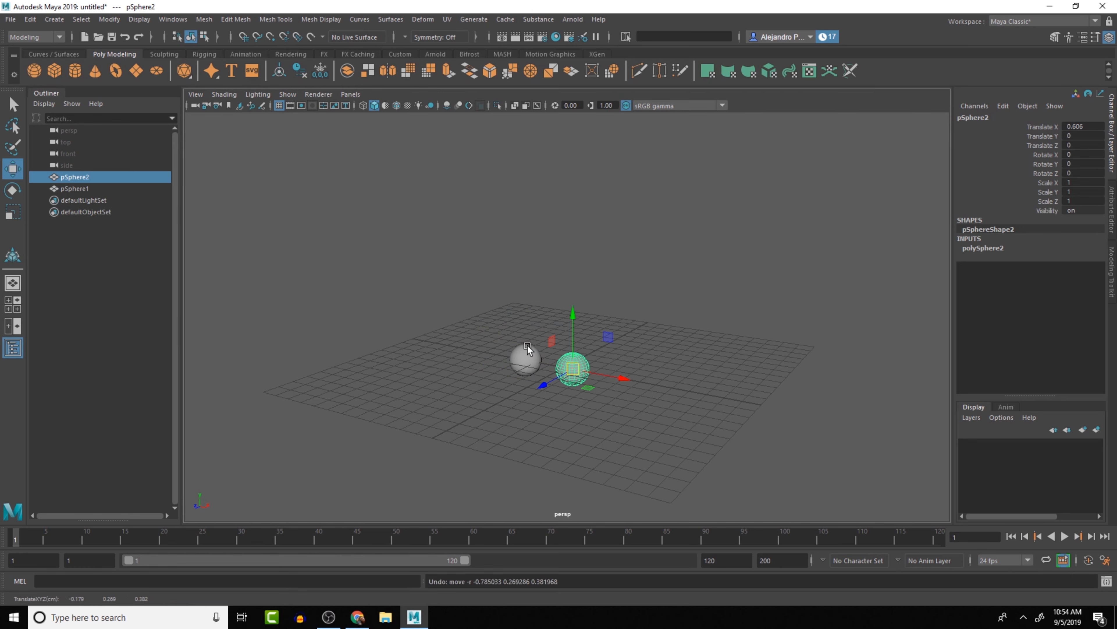
# Parent pSphere2 under pSphere1, selecting the child sphere first and the parent sphere last
pyautogui.click(526, 355)
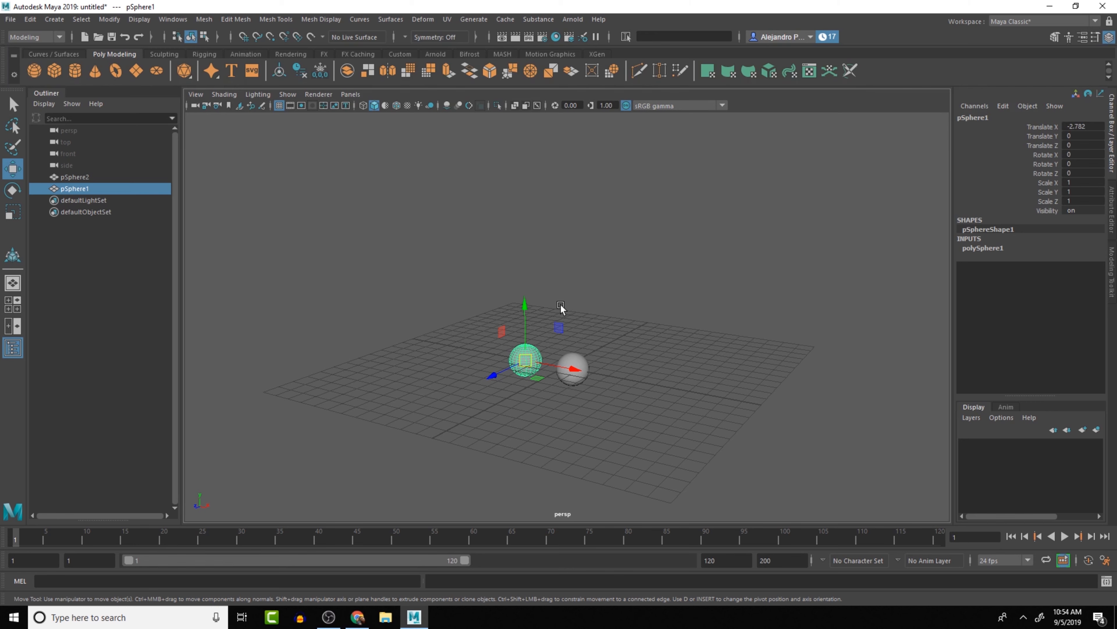
pyautogui.click(575, 366)
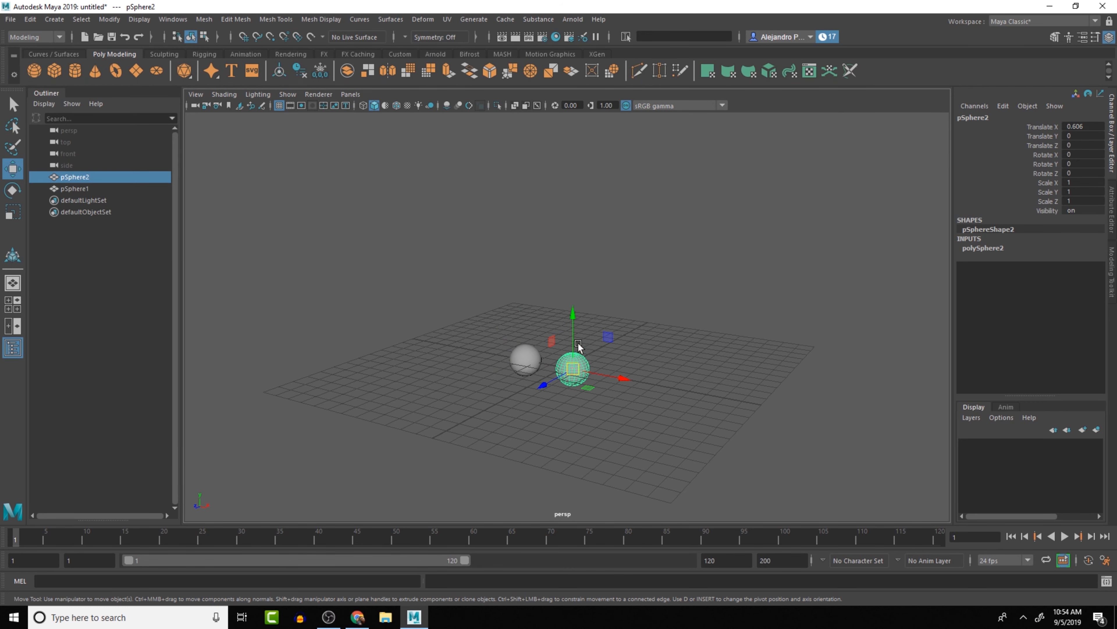
pyautogui.keyDown('shift'); pyautogui.click(517, 361); pyautogui.keyUp('shift')
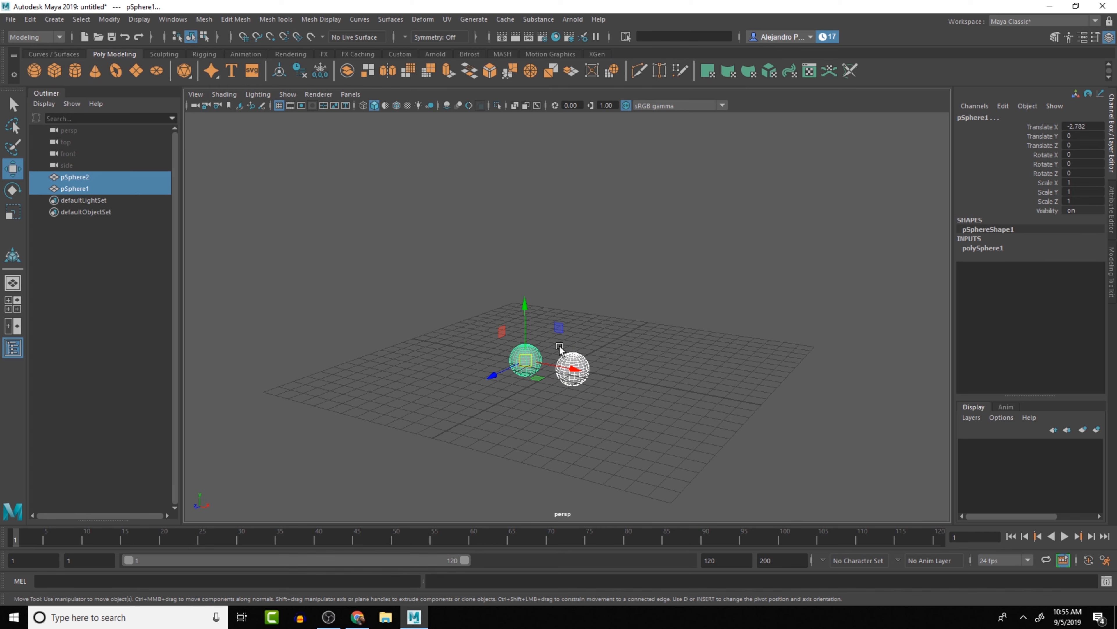
pyautogui.click(572, 365)
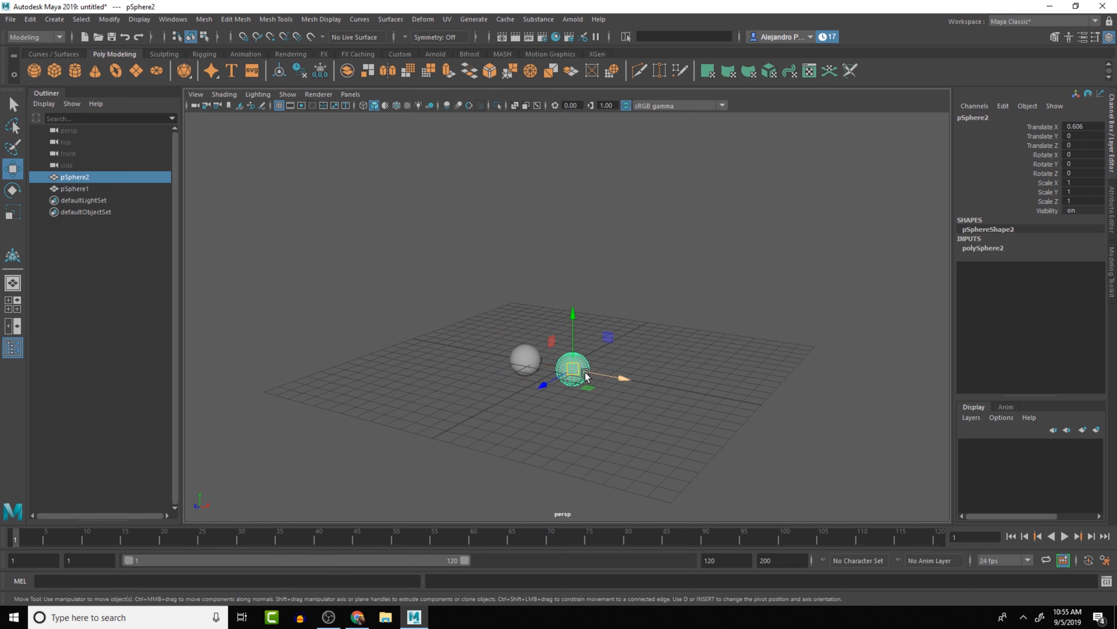
pyautogui.keyDown('shift'); pyautogui.click(534, 361); pyautogui.keyUp('shift')
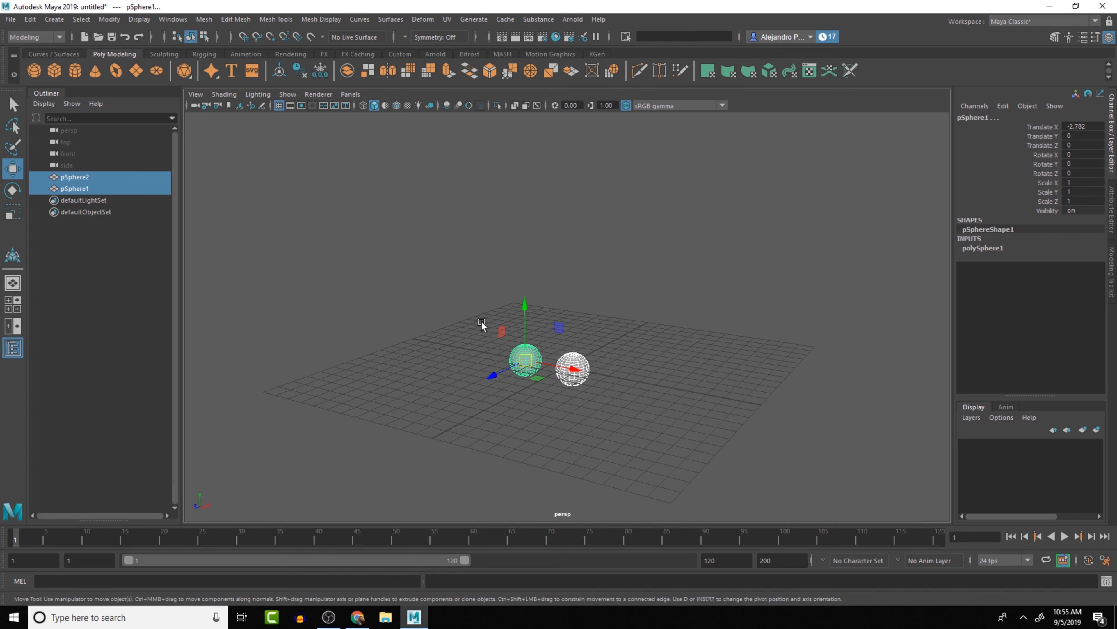
pyautogui.press('p')
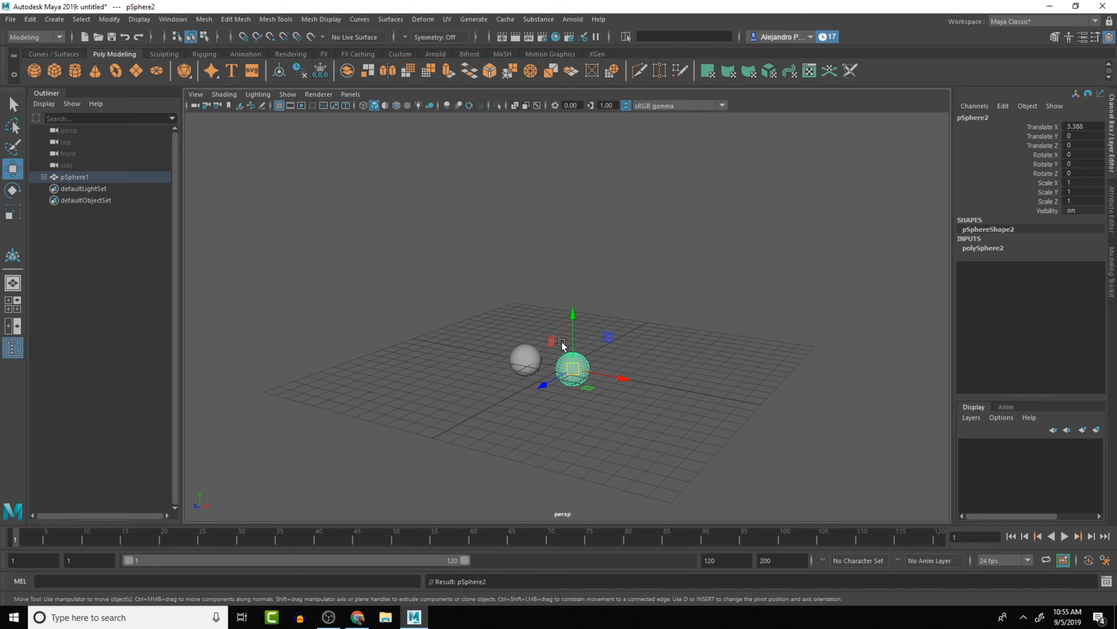
# Try moving pSphere1 with its child about 4.2 units in X, -2.6 in Y and -1.7 in Z, and undo the move
pyautogui.moveTo(584, 368)
pyautogui.mouseDown()
pyautogui.moveTo(626, 341)
pyautogui.moveTo(587, 377)
pyautogui.mouseUp()
pyautogui.click(526, 356)
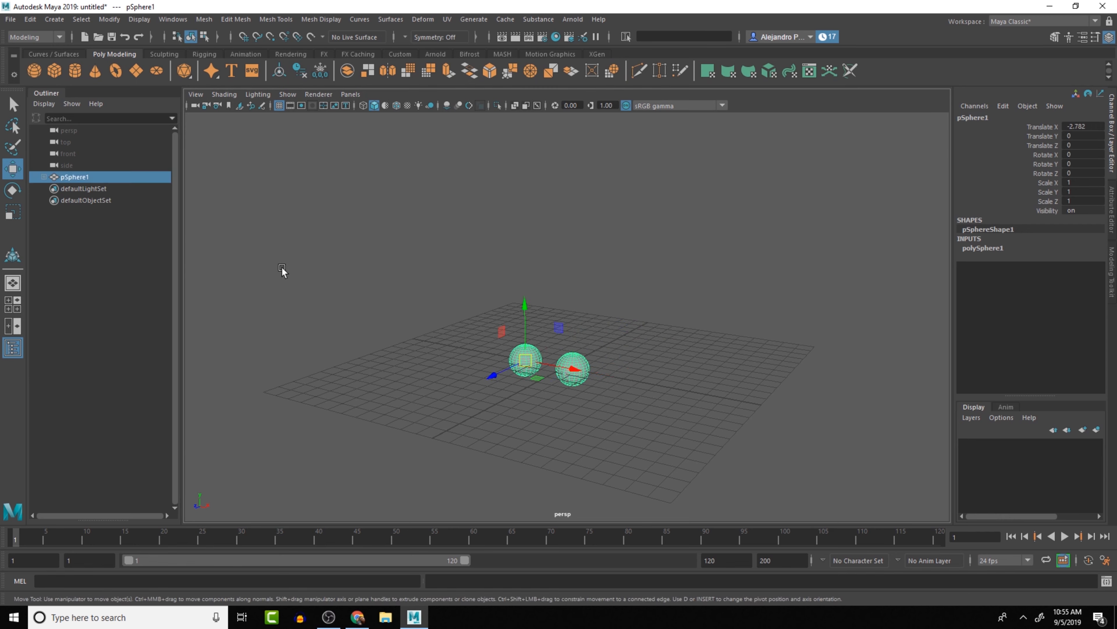
pyautogui.moveTo(525, 360); pyautogui.dragTo(599, 398)
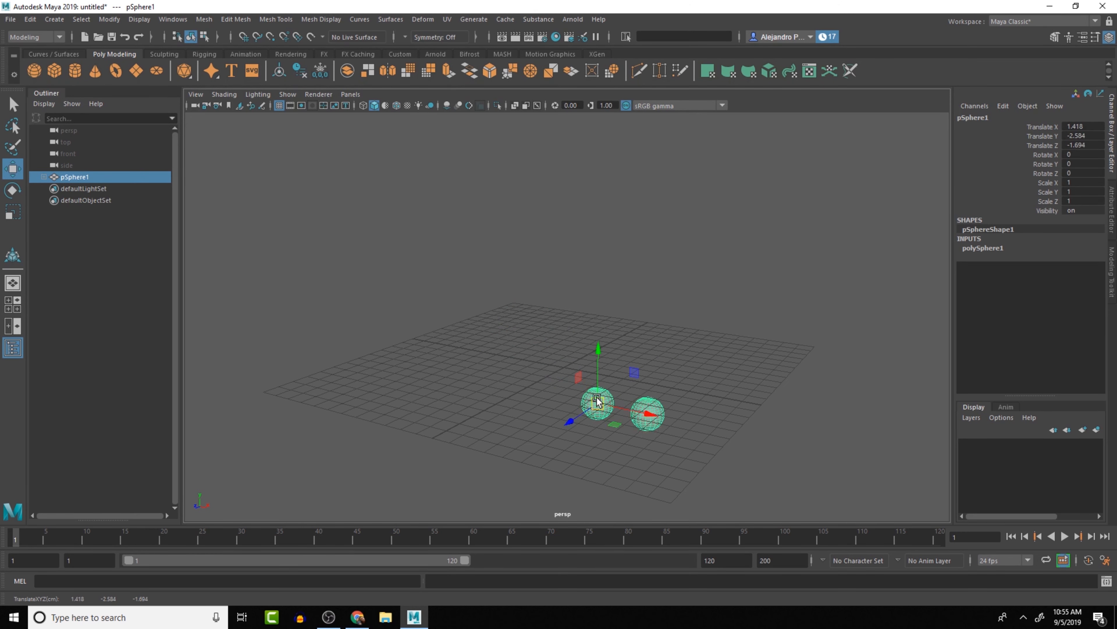
pyautogui.hotkey('ctrl', 'z')
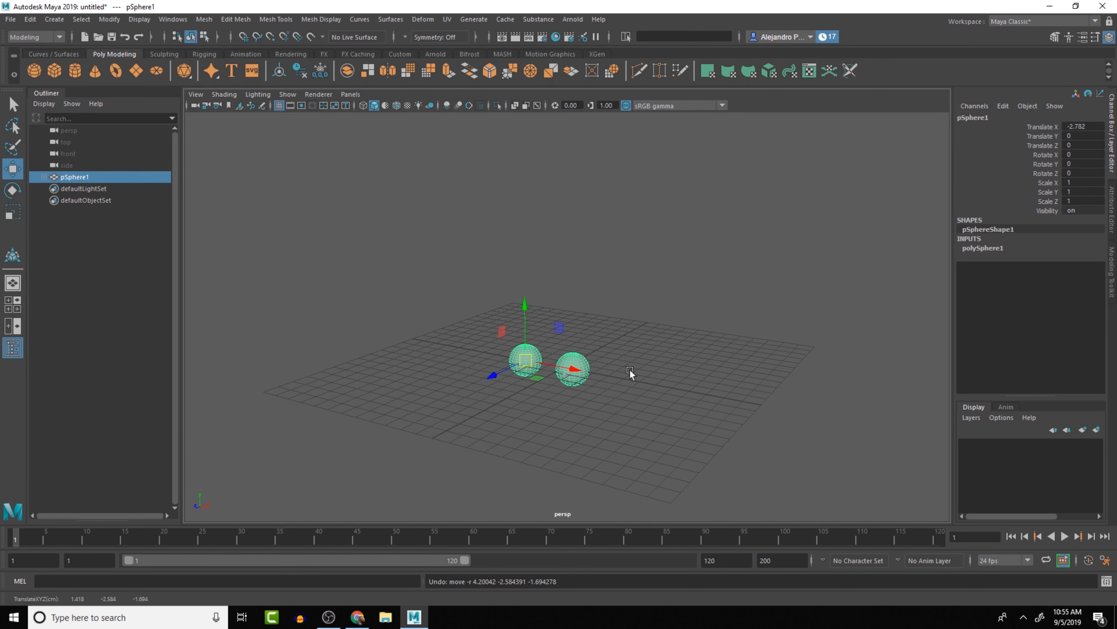
# Expand the sphere hierarchy and rename pSphere1 to parent_Sphere and pSphere2 to child_Sphere
pyautogui.click(44, 177)
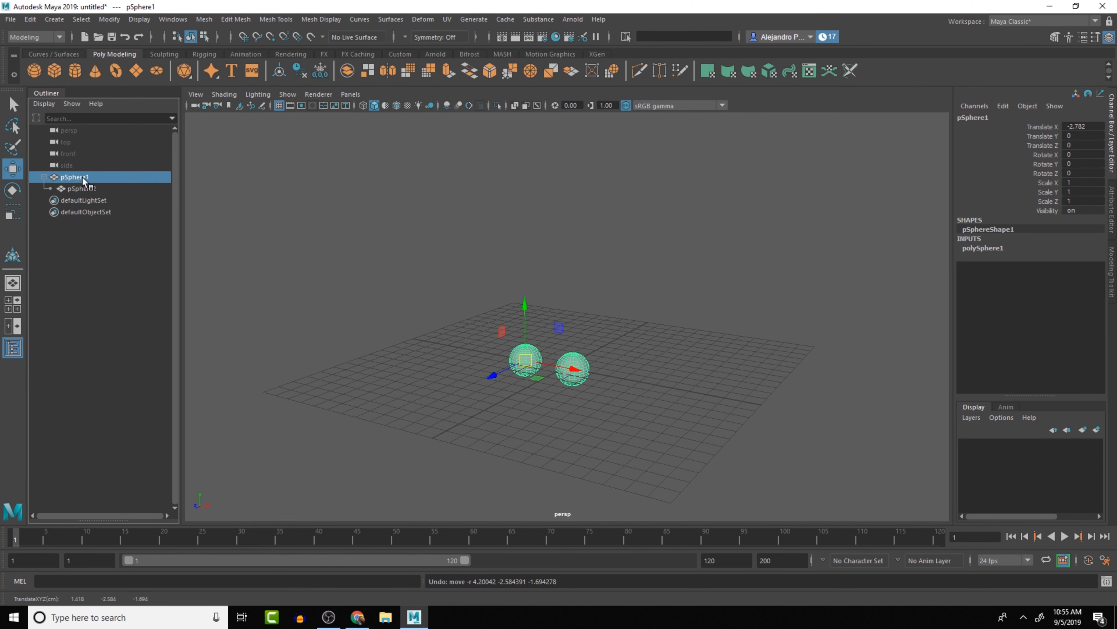
pyautogui.doubleClick(82, 176)
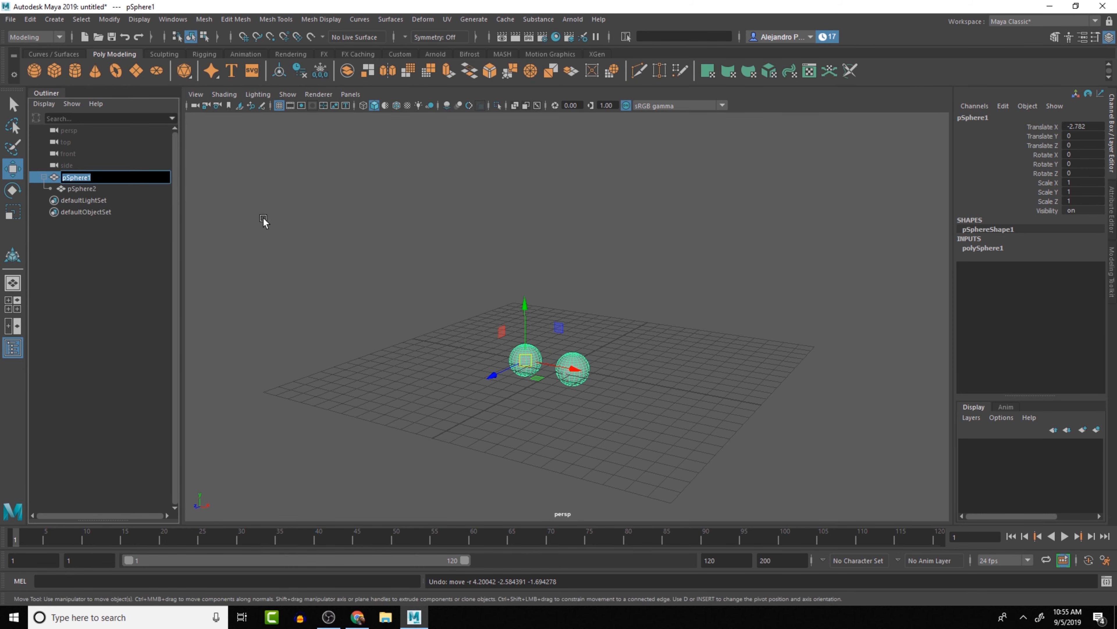
pyautogui.write('parent_Sphere')
pyautogui.press('Return')
pyautogui.doubleClick(82, 189)
pyautogui.write('child_Sphere')
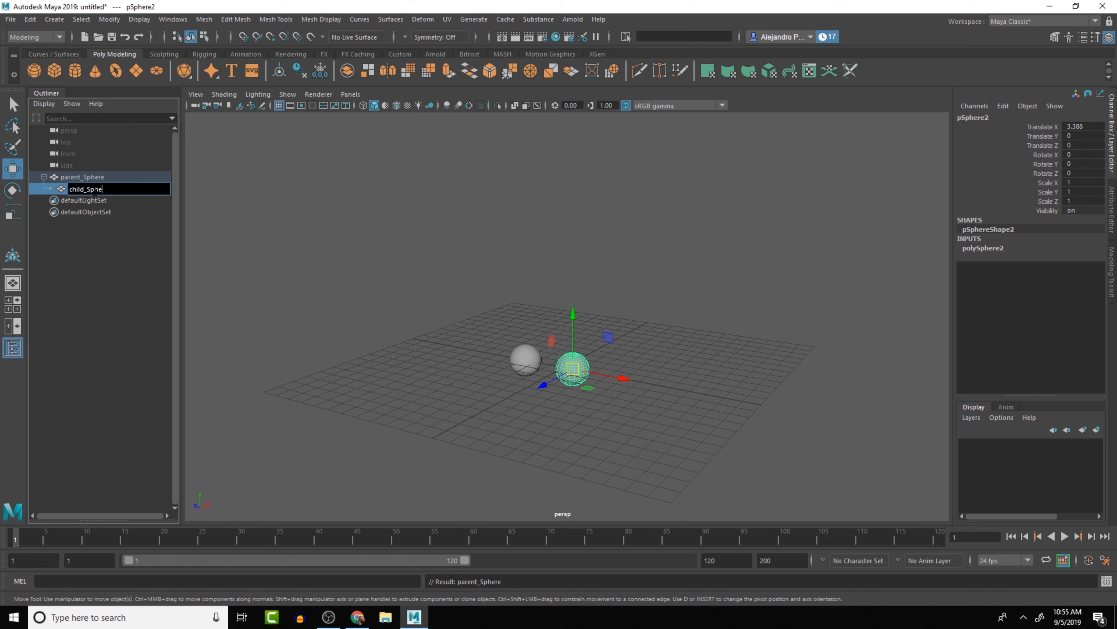
pyautogui.press('Return')
# Try moving parent_Sphere about 3.7 units up and child_Sphere on its own about 2.9 units up, undoing each move
pyautogui.click(110, 177)
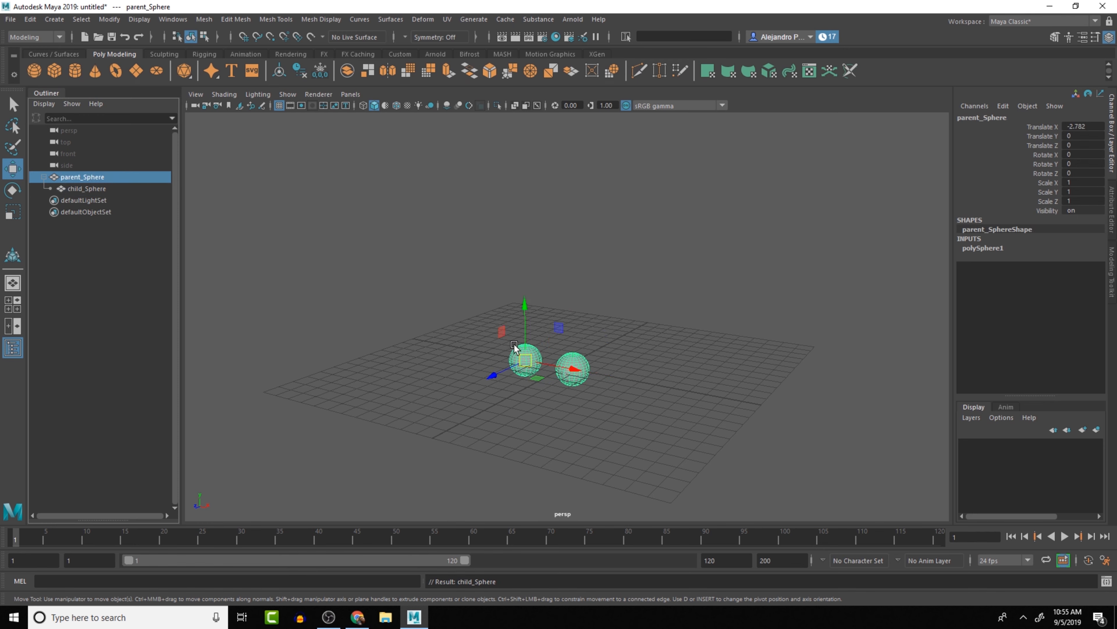
pyautogui.moveTo(521, 354); pyautogui.dragTo(488, 297)
pyautogui.hotkey('ctrl', 'z')
pyautogui.hotkey('ctrl', 'z')
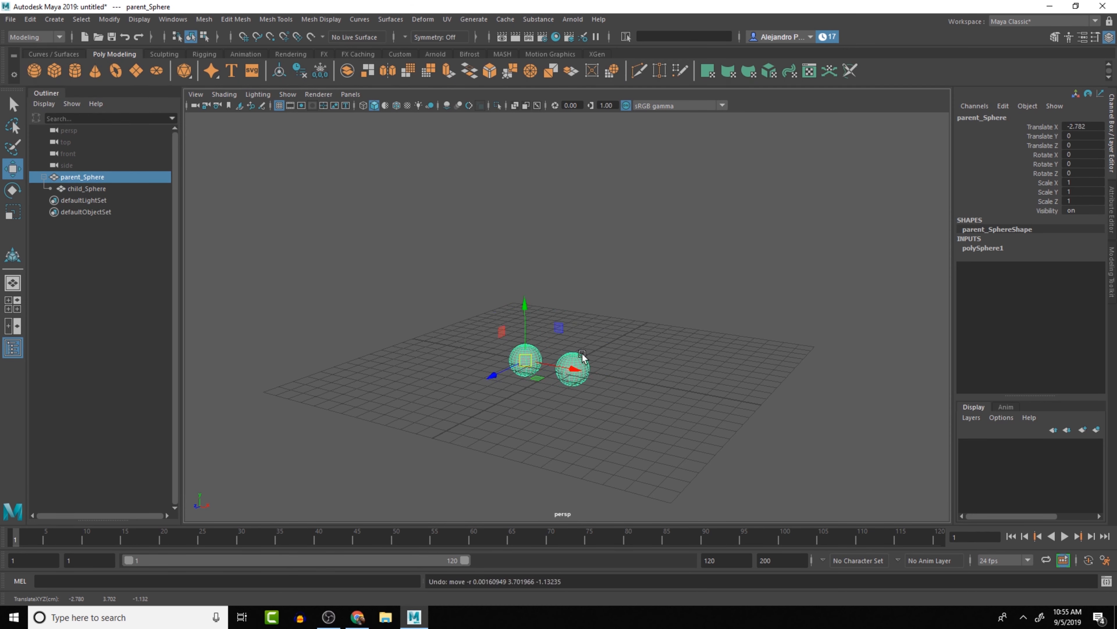
pyautogui.click(86, 188)
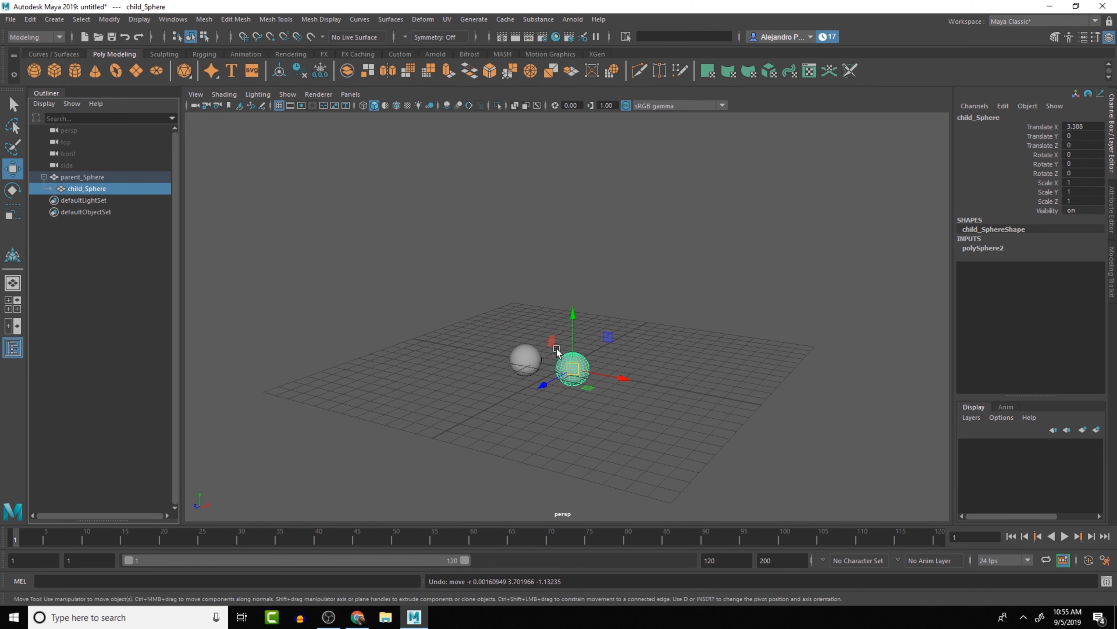
pyautogui.moveTo(557, 348); pyautogui.dragTo(528, 303)
pyautogui.hotkey('ctrl', 'z')
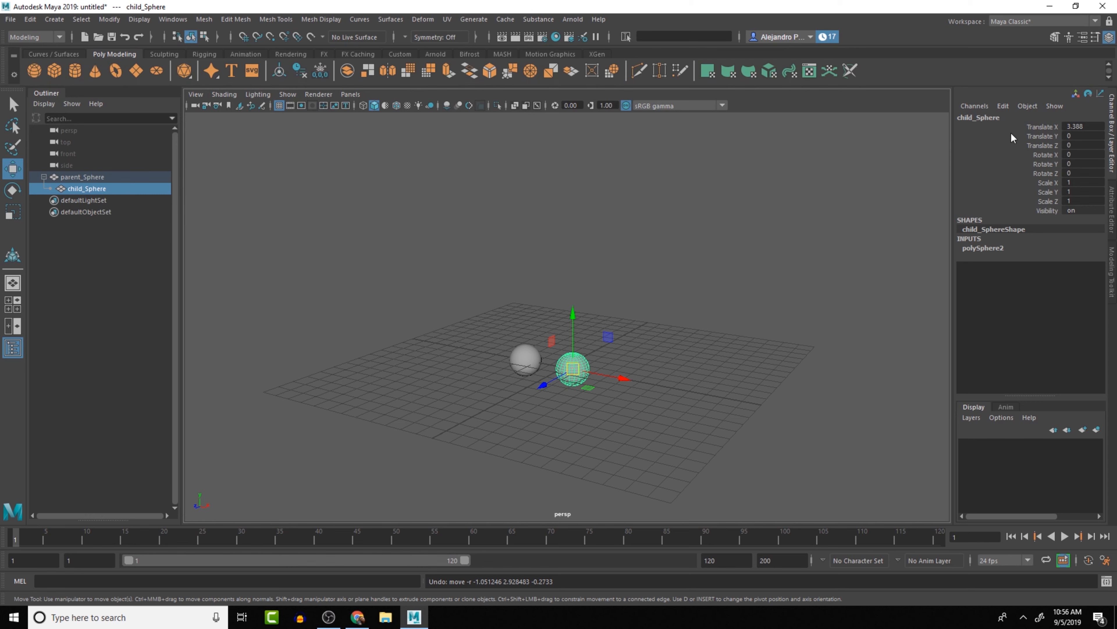
# Try rotating parent_Sphere together with its child about 84 degrees around the Y axis
pyautogui.moveTo(1043, 127); pyautogui.dragTo(1061, 201)
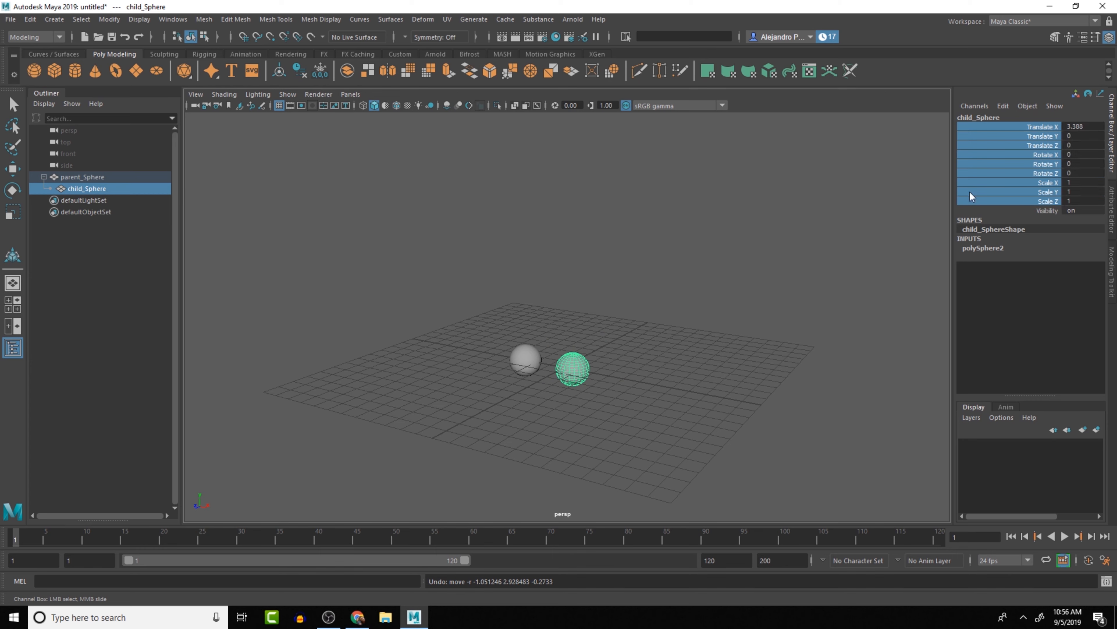
pyautogui.click(533, 372)
pyautogui.press('e')
pyautogui.moveTo(527, 377); pyautogui.dragTo(464, 268)
pyautogui.hotkey('ctrl', 'z')
pyautogui.moveTo(525, 377); pyautogui.dragTo(603, 348)
pyautogui.click(583, 341)
# Try rotating child_Sphere on its own about -455 degrees around Y, and undo the rotations of both spheres
pyautogui.click(568, 355)
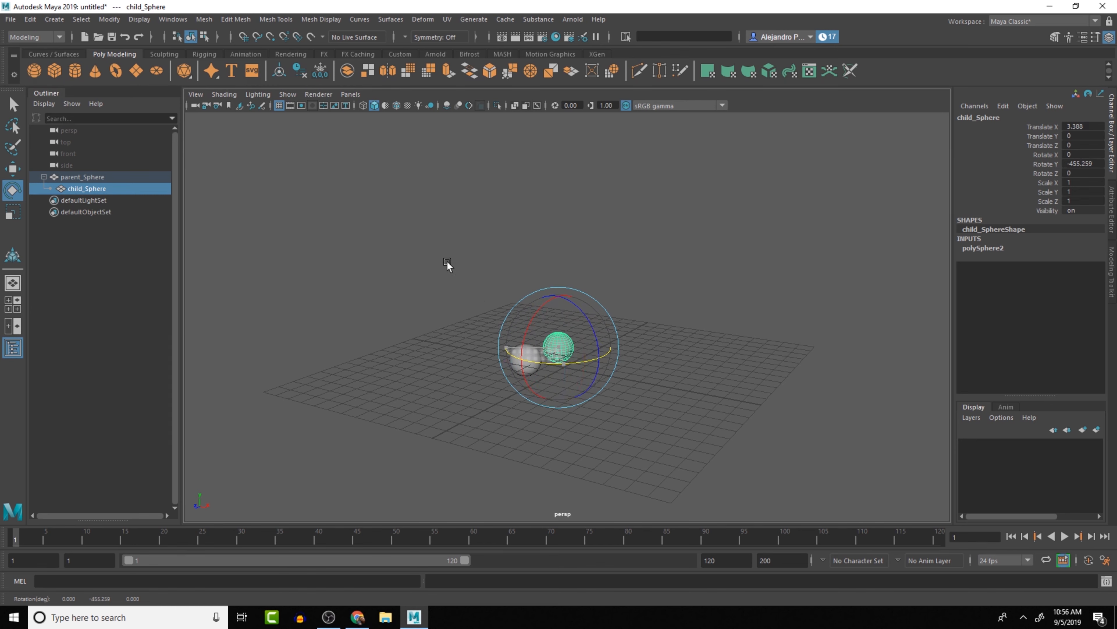
pyautogui.hotkey('ctrl', 'z')
pyautogui.hotkey('ctrl', 'z')
pyautogui.hotkey('ctrl', 'z')
pyautogui.hotkey('ctrl', 'z')
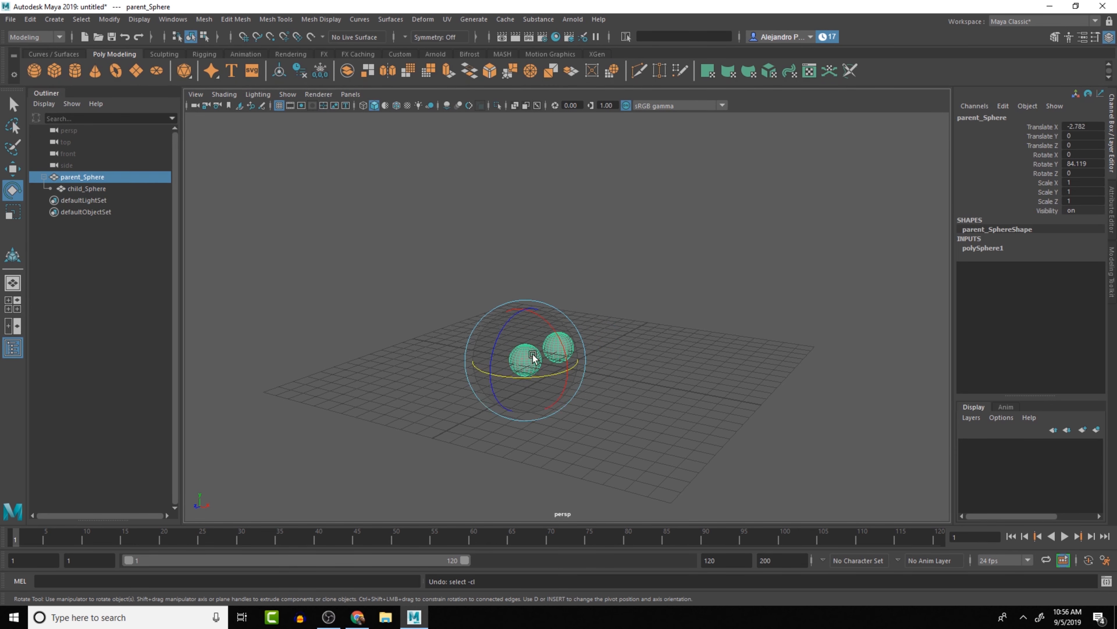
pyautogui.hotkey('ctrl', 'z')
# Scale parent_Sphere up uniformly with its child, try scaling child_Sphere on its own, and undo the child's scaling
pyautogui.click(612, 376)
pyautogui.press('r')
pyautogui.moveTo(611, 377); pyautogui.dragTo(588, 379)
pyautogui.hotkey('ctrl', 'z')
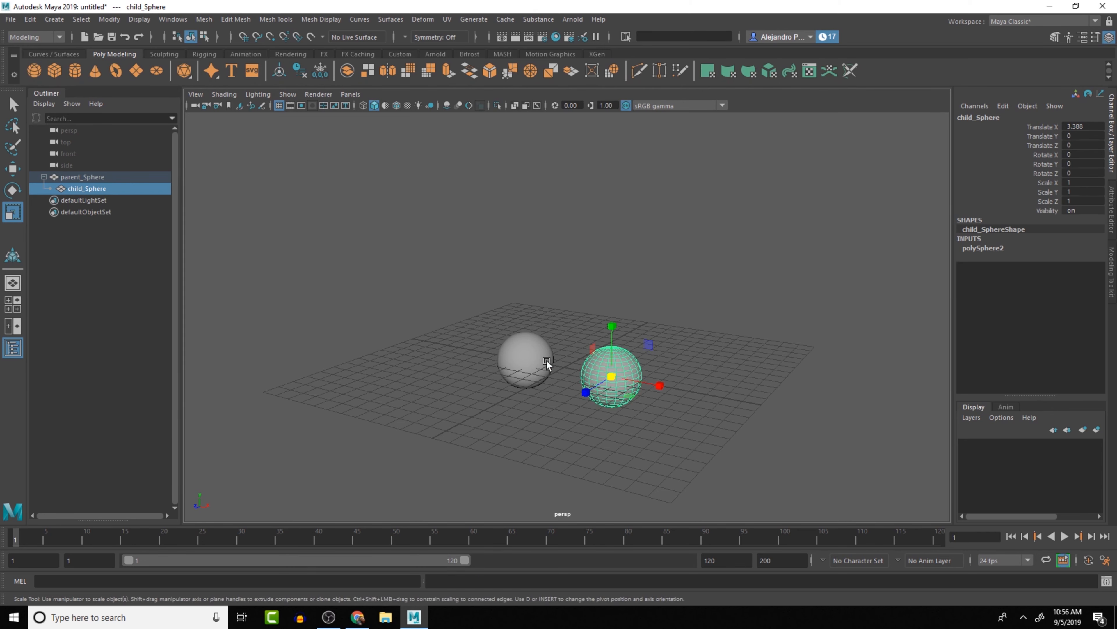
# Try scaling parent_Sphere down uniformly to about 0.83, undo the scaling and select child_Sphere
pyautogui.click(527, 360)
pyautogui.moveTo(526, 360); pyautogui.dragTo(453, 365)
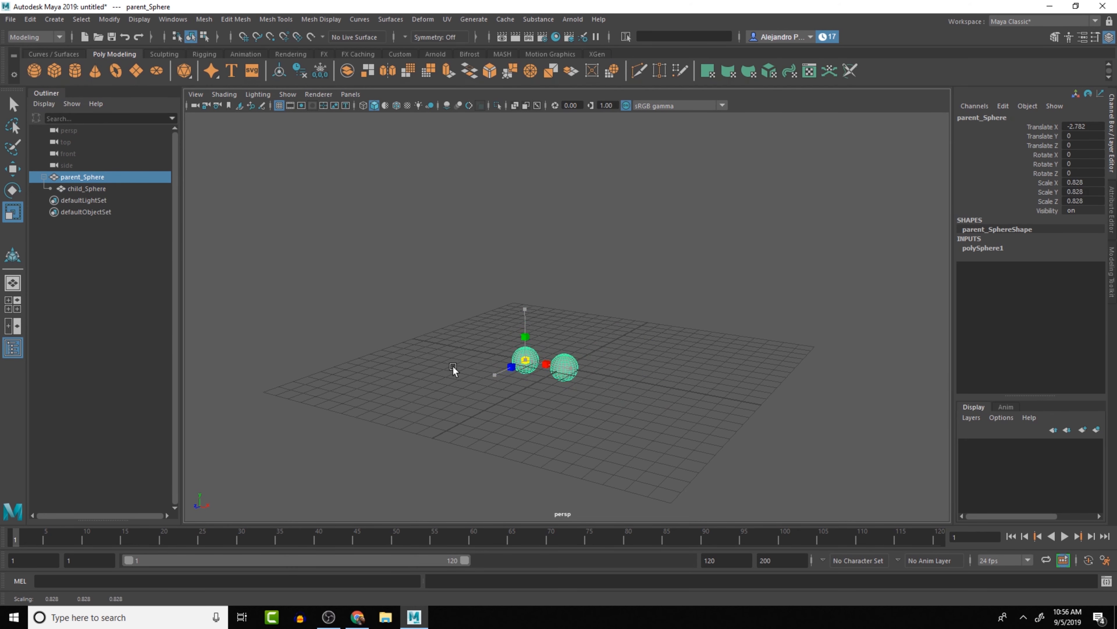
pyautogui.hotkey('ctrl', 'z')
pyautogui.click(618, 369)
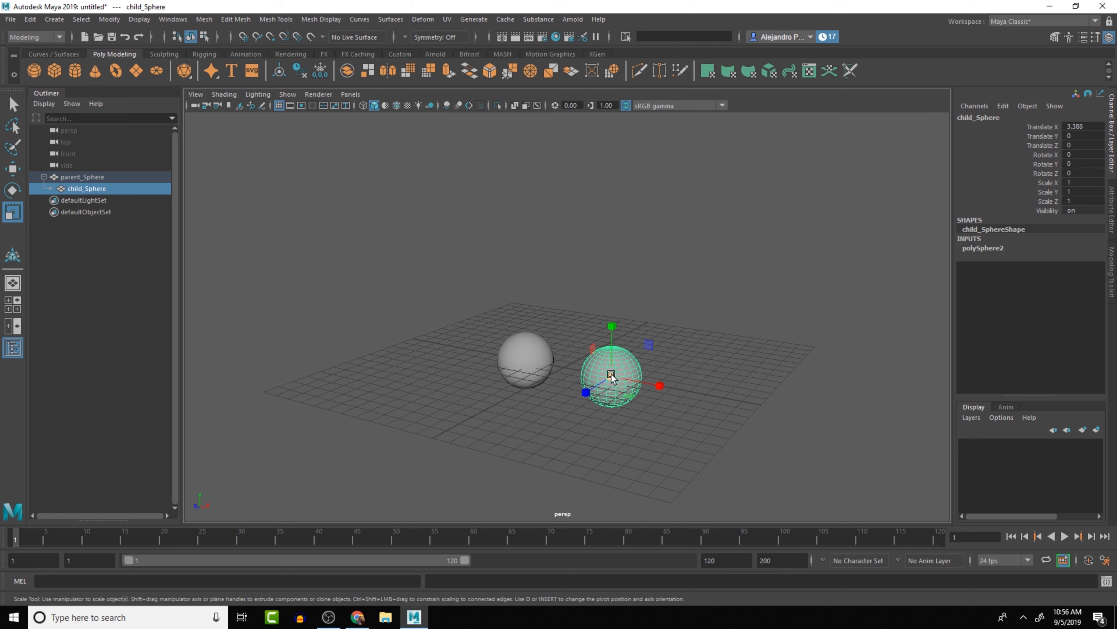
# Try scaling child_Sphere uniformly to about 0.45, undo the scaling, and delete both spheres
pyautogui.moveTo(612, 371); pyautogui.dragTo(575, 376)
pyautogui.hotkey('ctrl', 'z')
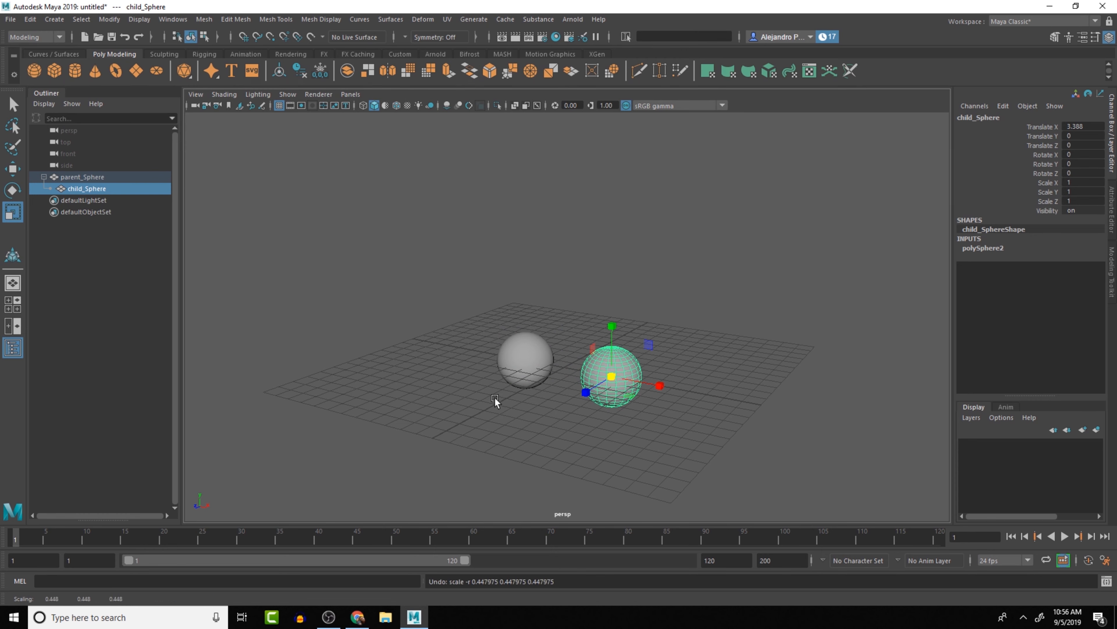
pyautogui.moveTo(366, 361); pyautogui.dragTo(683, 425)
pyautogui.press('Delete')
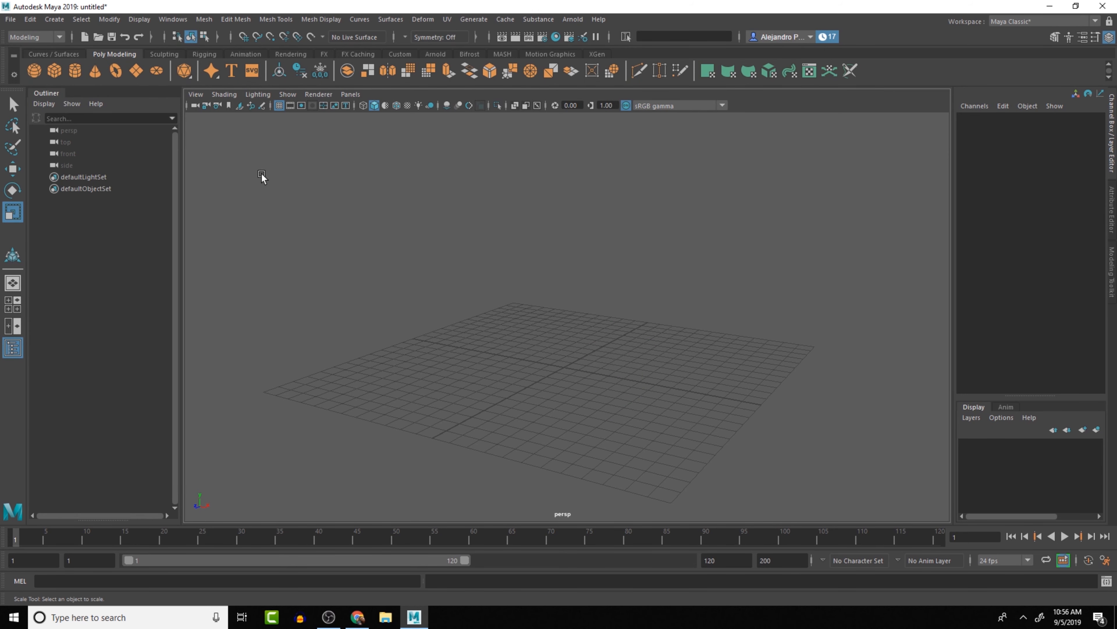
pyautogui.click(30, 69)
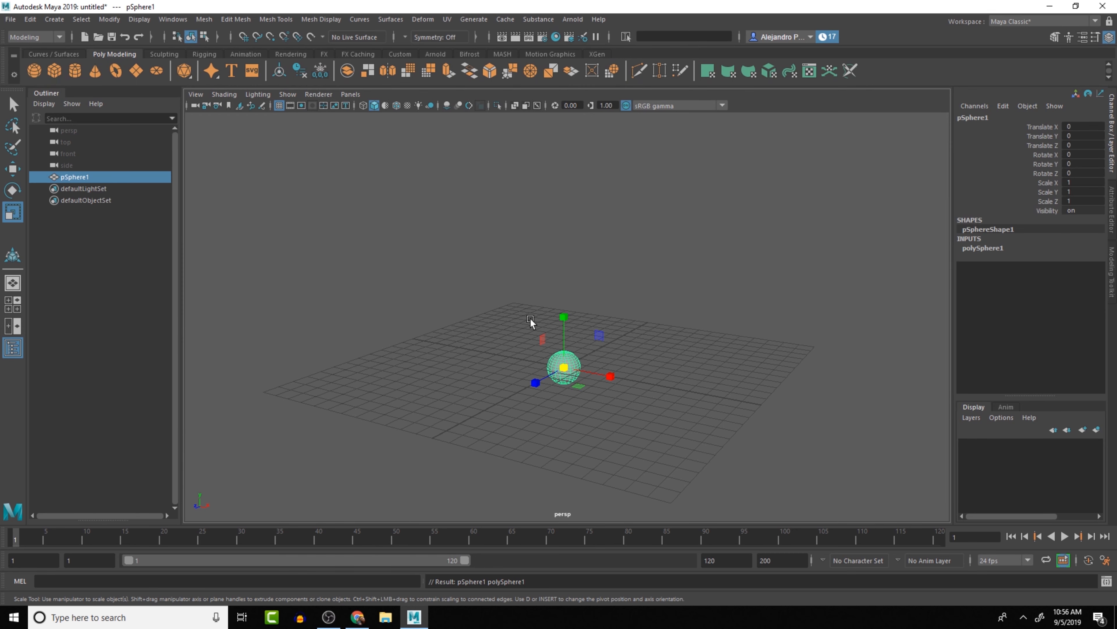
pyautogui.press('w')
pyautogui.moveTo(599, 373)
pyautogui.mouseDown()
pyautogui.moveTo(517, 356)
pyautogui.moveTo(603, 378)
pyautogui.mouseUp()
pyautogui.hotkey('ctrl', 'd')
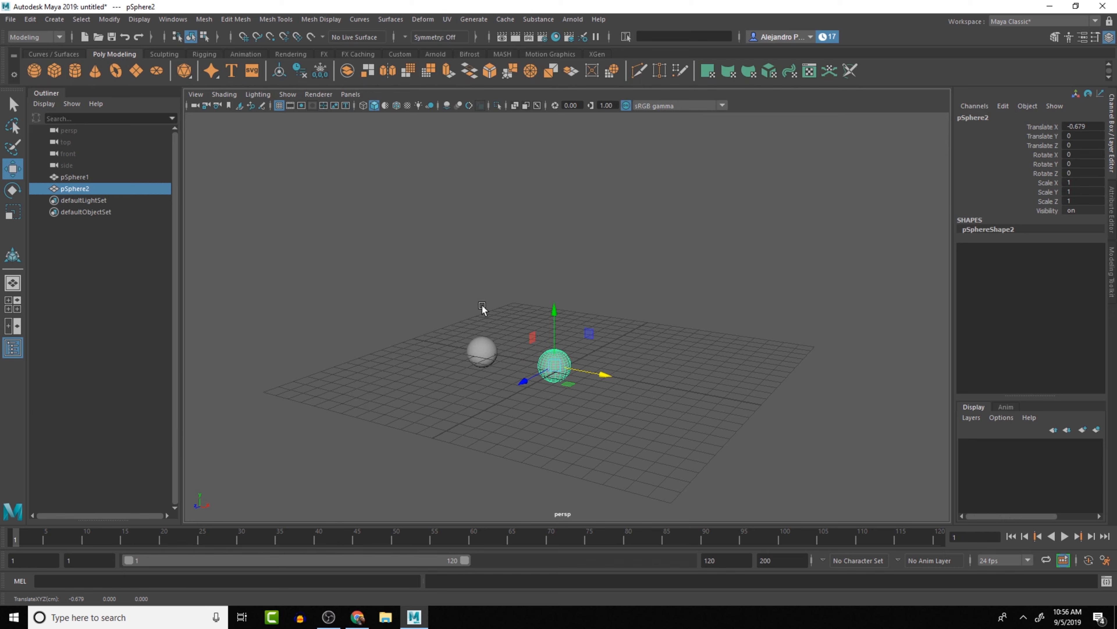
pyautogui.click(486, 346)
pyautogui.press('Delete')
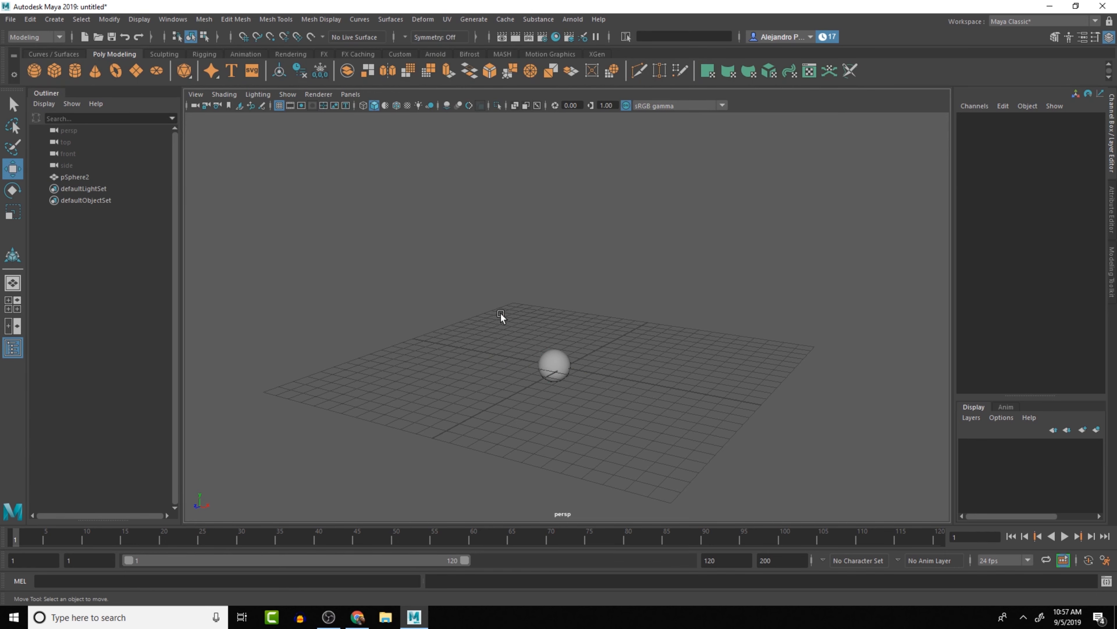
pyautogui.click(551, 358)
pyautogui.press('Delete')
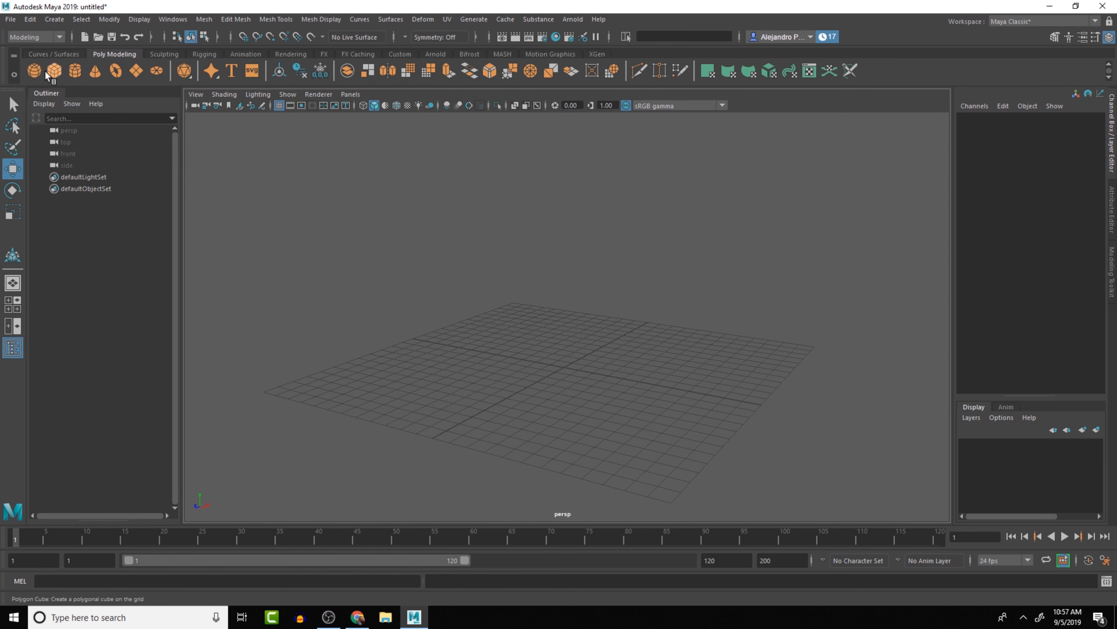
# Create a polygon cube, move it to about -6.03 in X, and create a second polygon cube at the origin
pyautogui.click(56, 70)
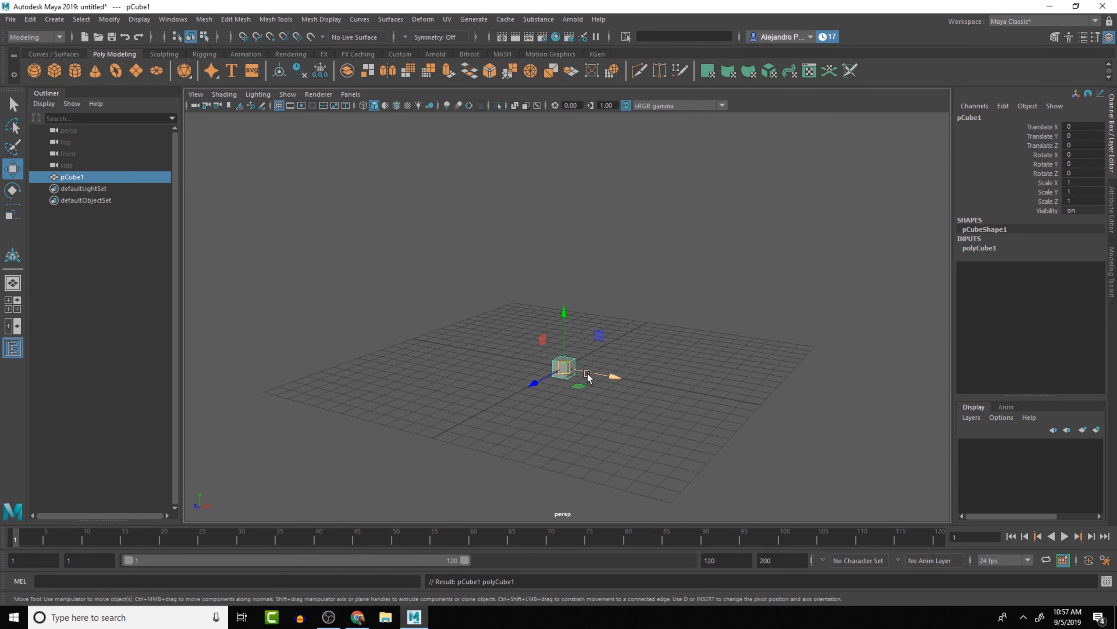
pyautogui.moveTo(609, 376); pyautogui.dragTo(511, 369)
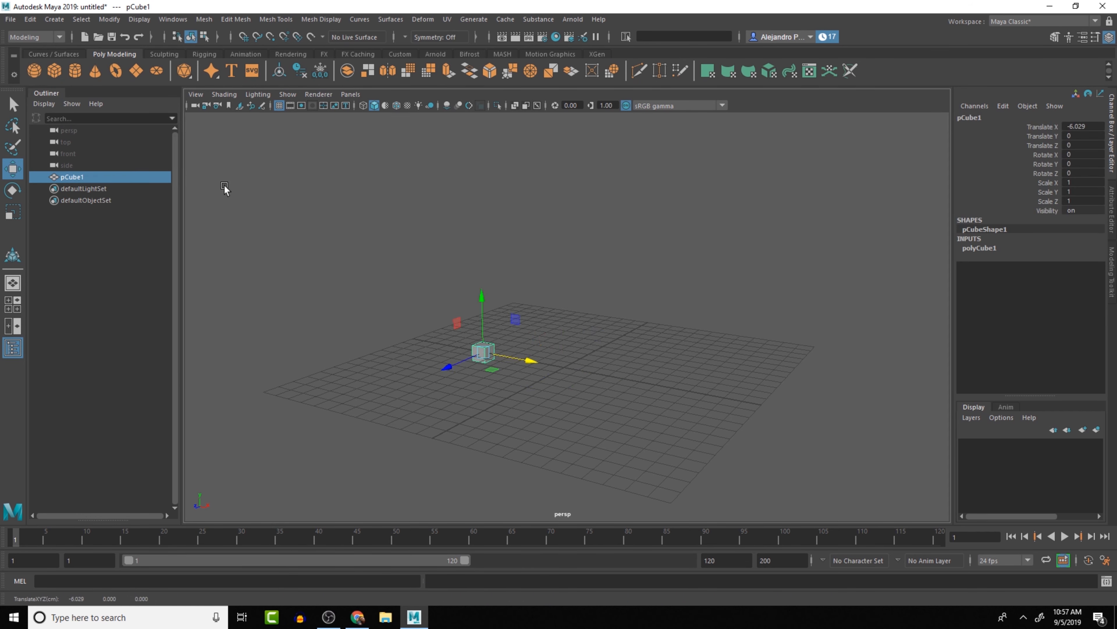
pyautogui.click(54, 70)
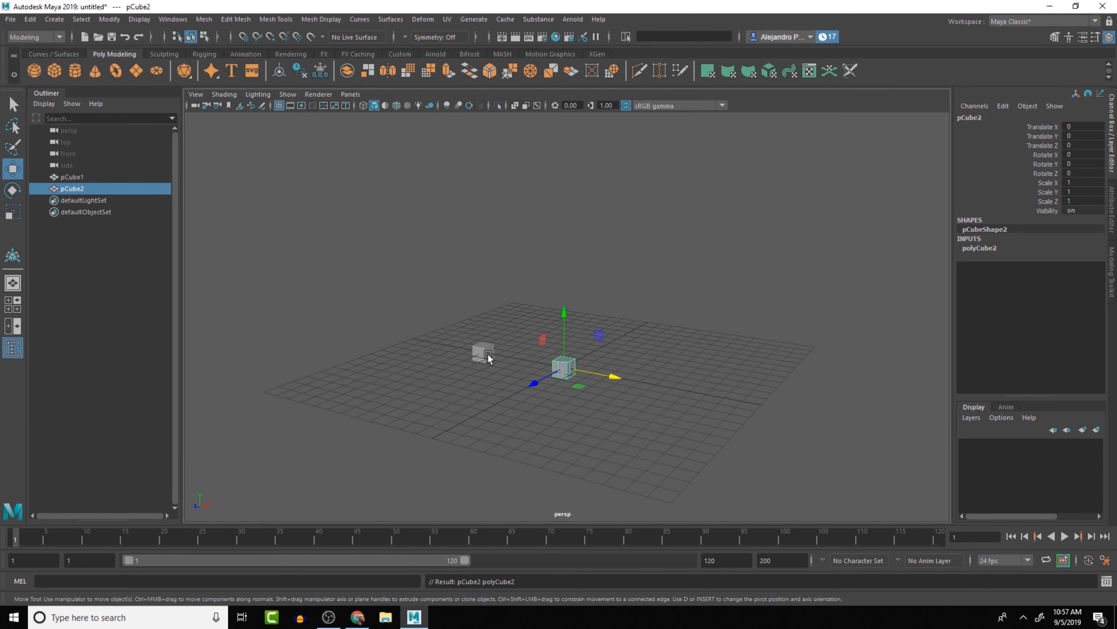
# Raise pCube1 to about 8.73 in Y and rotate it freely to about -36.6, 18 and -20.4 degrees
pyautogui.click(488, 353)
pyautogui.moveTo(482, 311); pyautogui.dragTo(476, 217)
pyautogui.press('e')
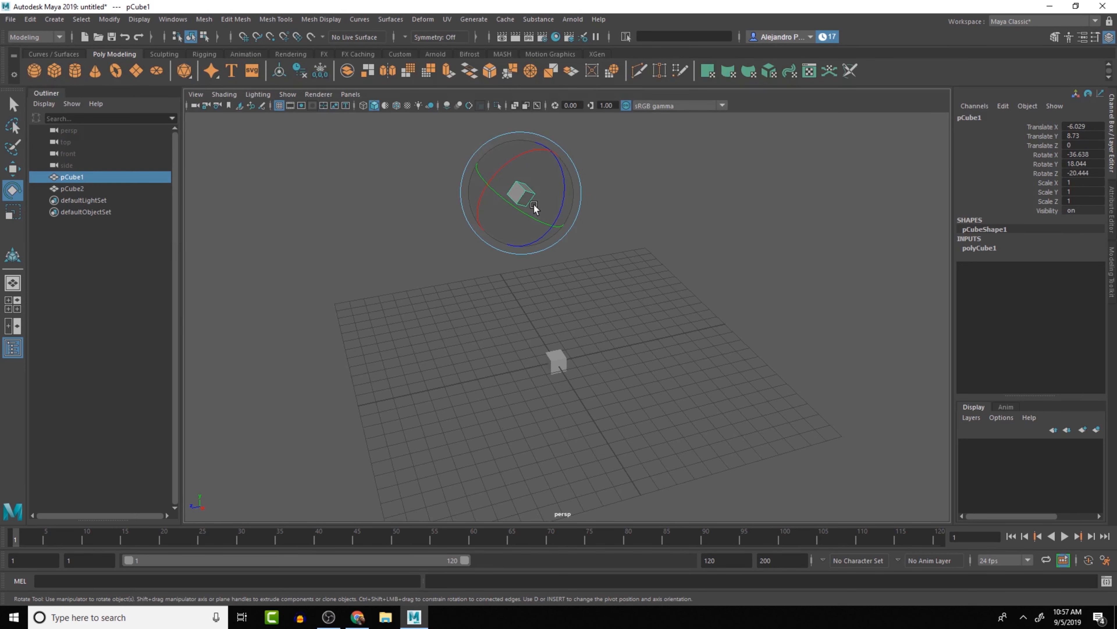
pyautogui.keyDown('alt'); pyautogui.moveTo(552, 229); pyautogui.dragTo(544, 243); pyautogui.keyUp('alt')
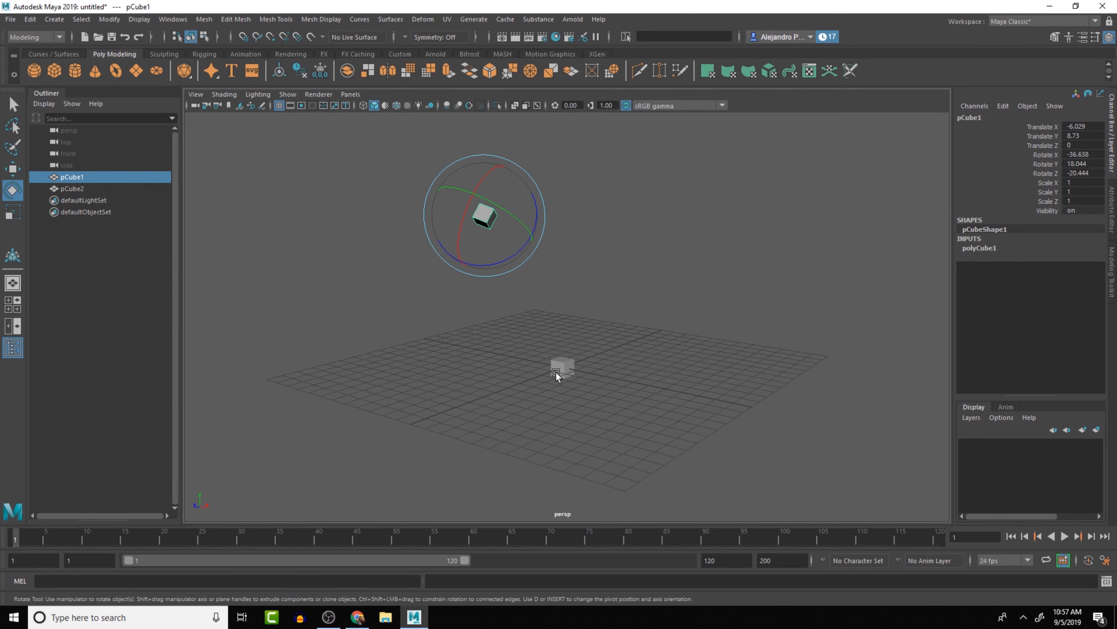
# Try matching pCube2 to pCube1 by hand with moving and rotating, and undo both changes
pyautogui.press('w')
pyautogui.click(561, 360)
pyautogui.press('v')
pyautogui.moveTo(566, 366); pyautogui.dragTo(508, 260)
pyautogui.press('e')
pyautogui.moveTo(499, 217); pyautogui.dragTo(537, 237)
pyautogui.hotkey('ctrl', 'z')
pyautogui.hotkey('ctrl', 'z')
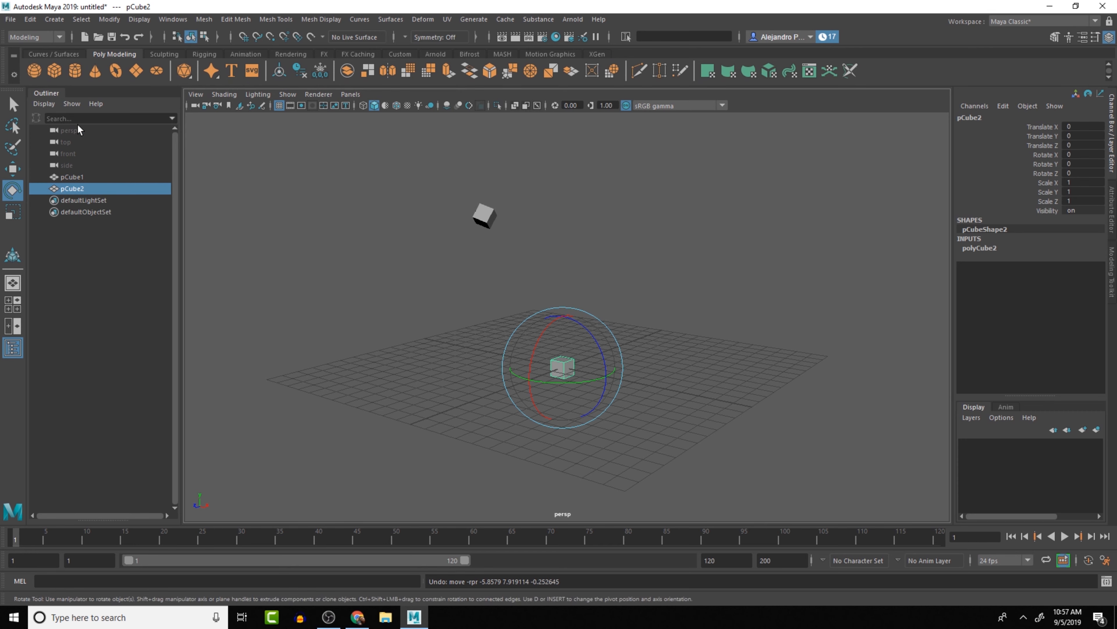
# Try setting pCube1's Translate X to -5 and undo the change
pyautogui.click(72, 177)
pyautogui.click(1080, 127)
pyautogui.write('-5')
pyautogui.press('Return')
pyautogui.click(714, 180)
pyautogui.hotkey('ctrl', 'z')
pyautogui.hotkey('ctrl', 'z')
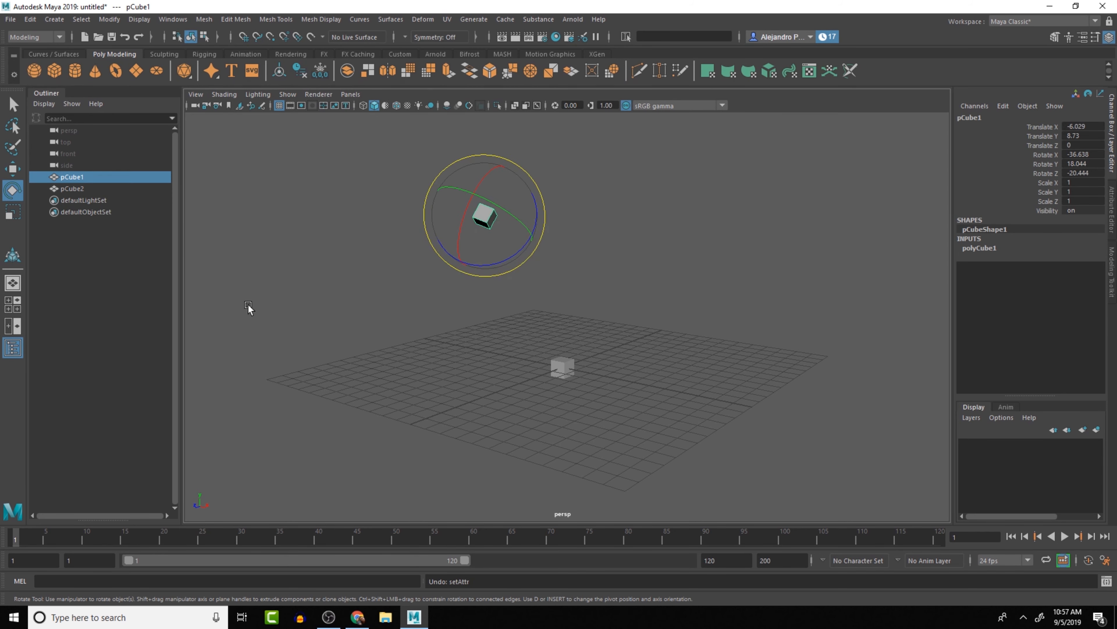
# Parent pCube2 under pCube1
pyautogui.click(82, 188)
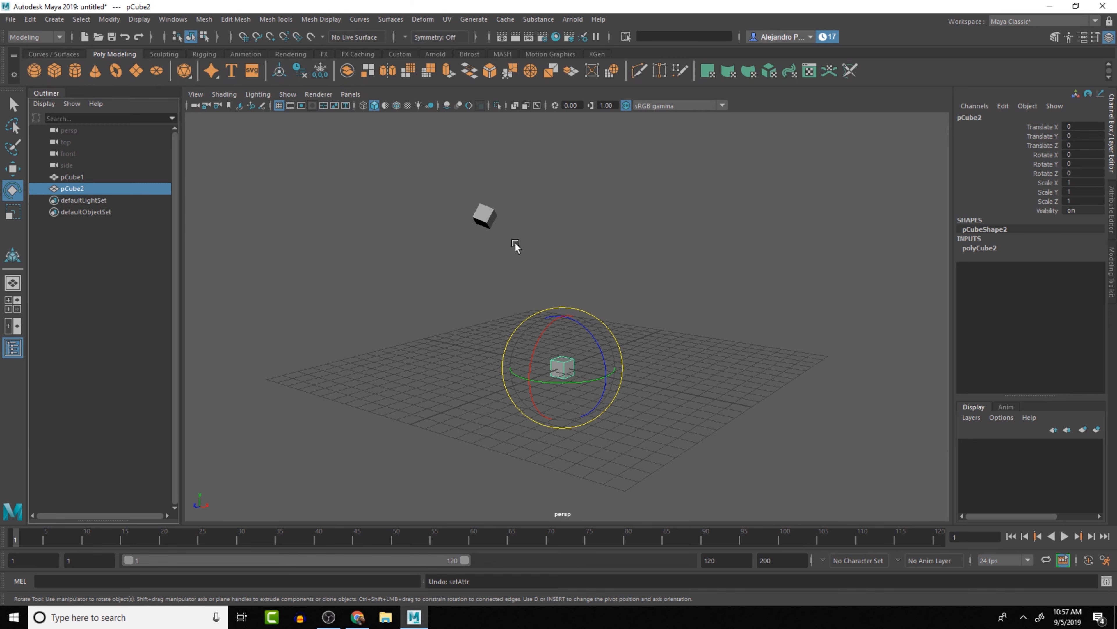
pyautogui.keyDown('shift'); pyautogui.click(488, 214); pyautogui.keyUp('shift')
pyautogui.press('p')
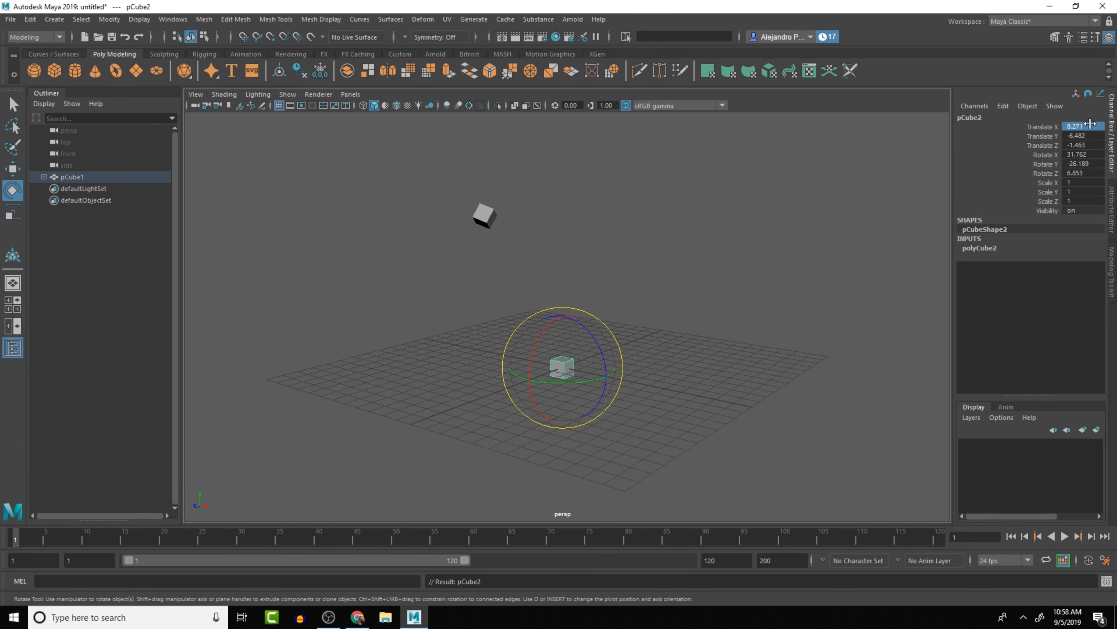
# Set all of pCube2's Translate and Rotate values to 0 to align it with its parent cube
pyautogui.moveTo(1090, 124); pyautogui.dragTo(1101, 172)
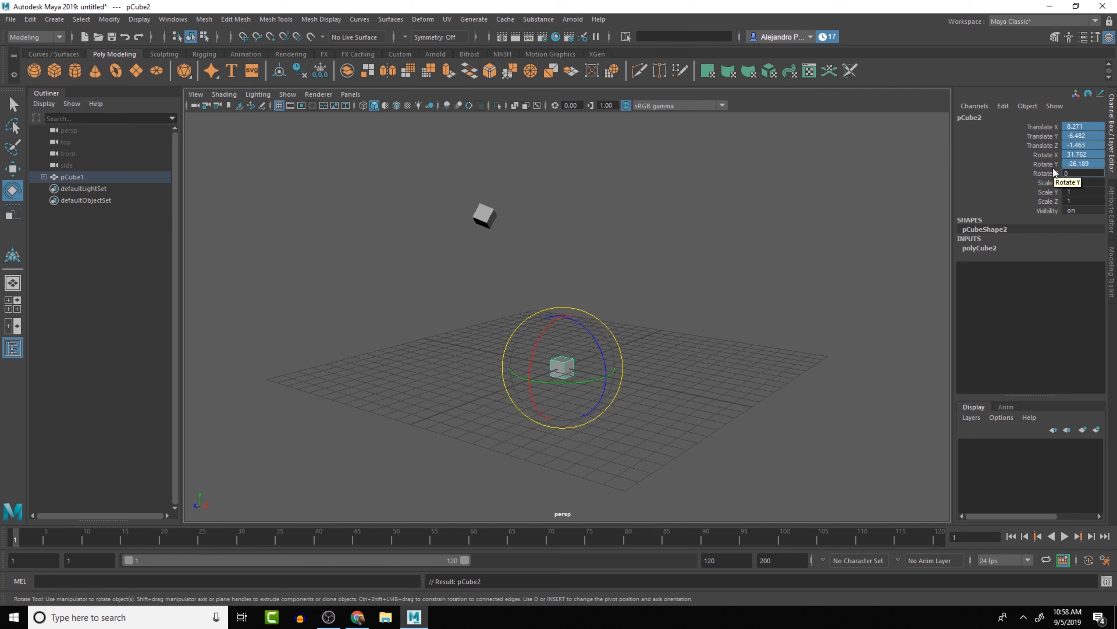
pyautogui.press('Return')
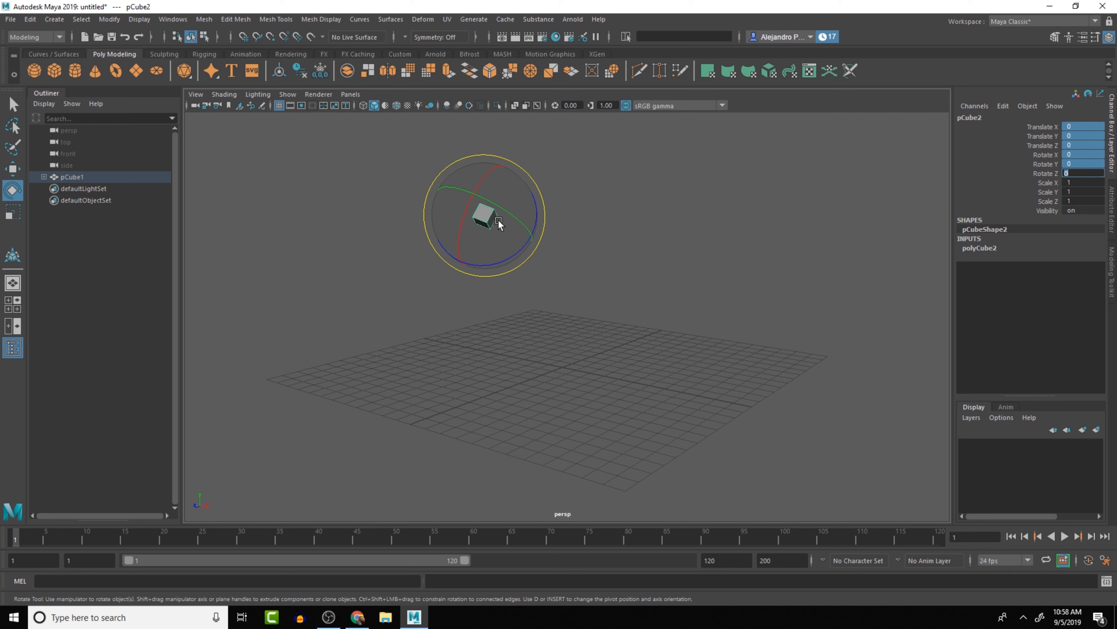
pyautogui.keyDown('alt'); pyautogui.moveTo(598, 218); pyautogui.dragTo(511, 206); pyautogui.keyUp('alt')
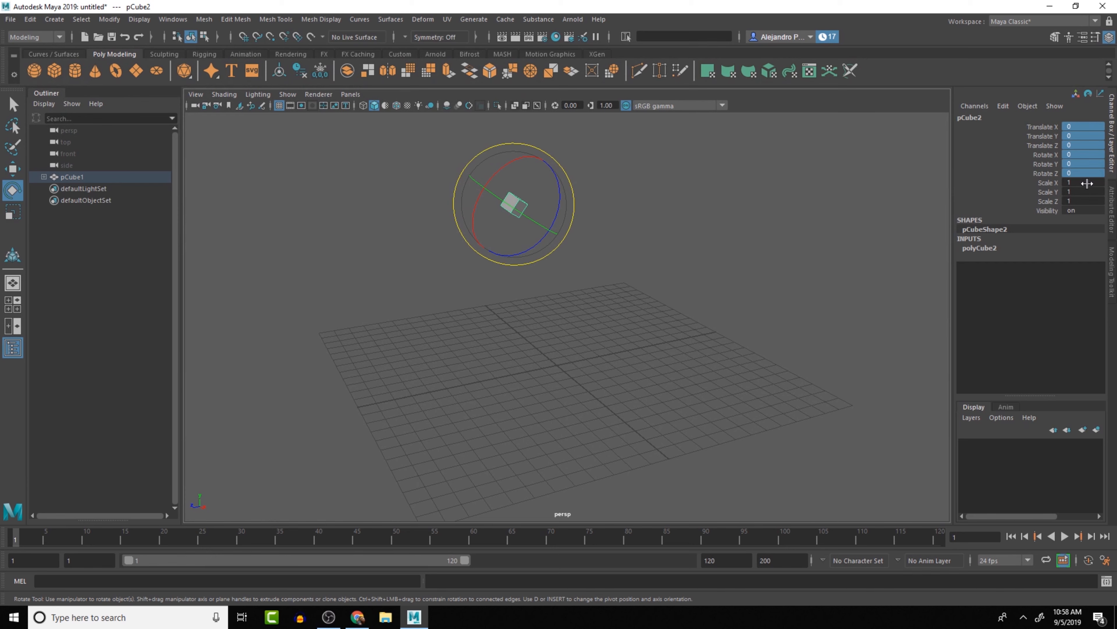
# Highlight the Scale channels, expand pCube1's hierarchy, and compare the transform values of pCube1 and its child pCube2
pyautogui.moveTo(1087, 183)
pyautogui.mouseDown()
pyautogui.moveTo(1086, 200)
pyautogui.moveTo(1081, 181)
pyautogui.mouseUp()
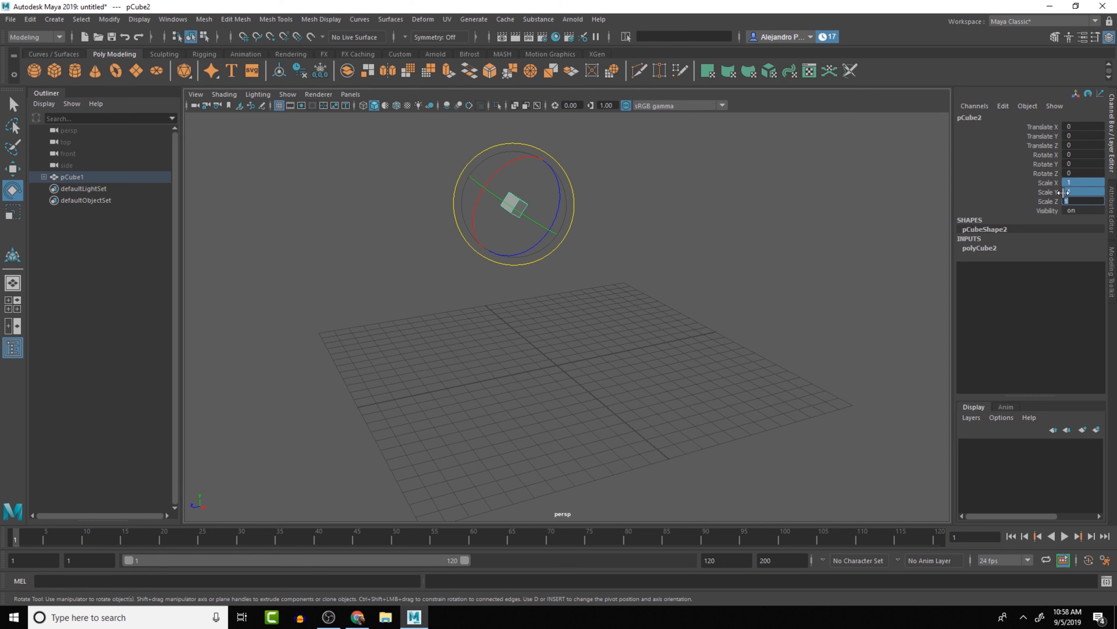
pyautogui.click(43, 177)
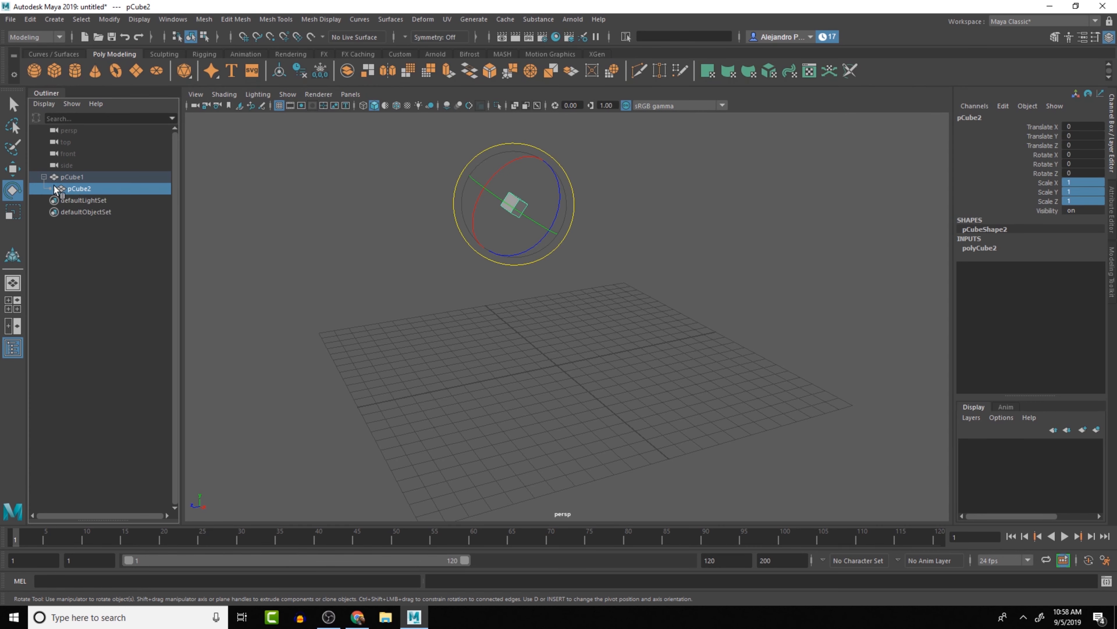
pyautogui.click(83, 176)
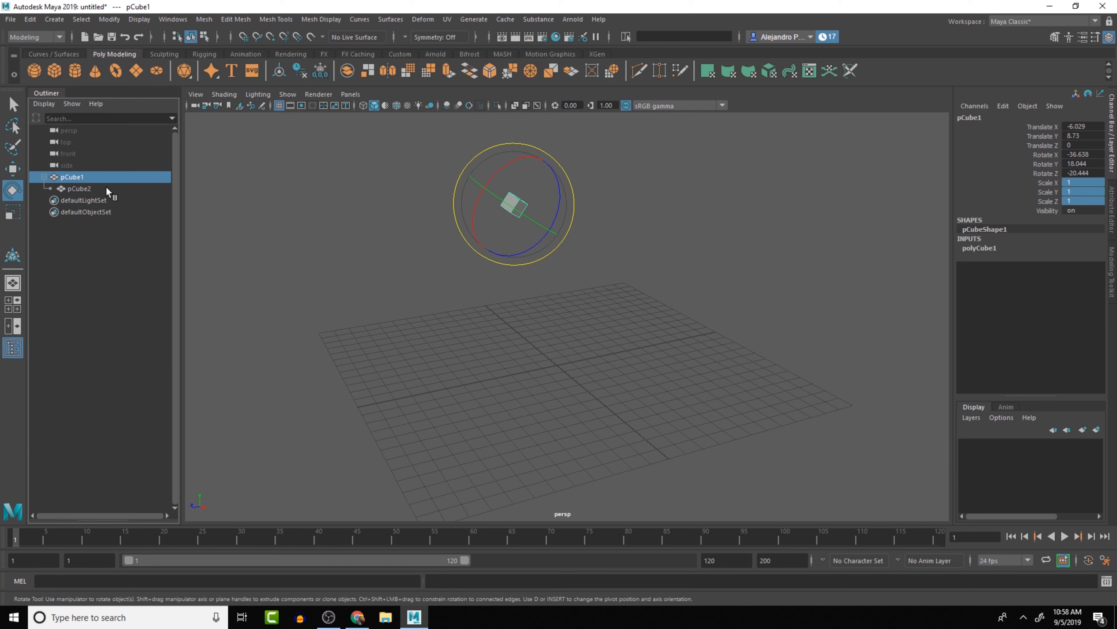
pyautogui.click(81, 189)
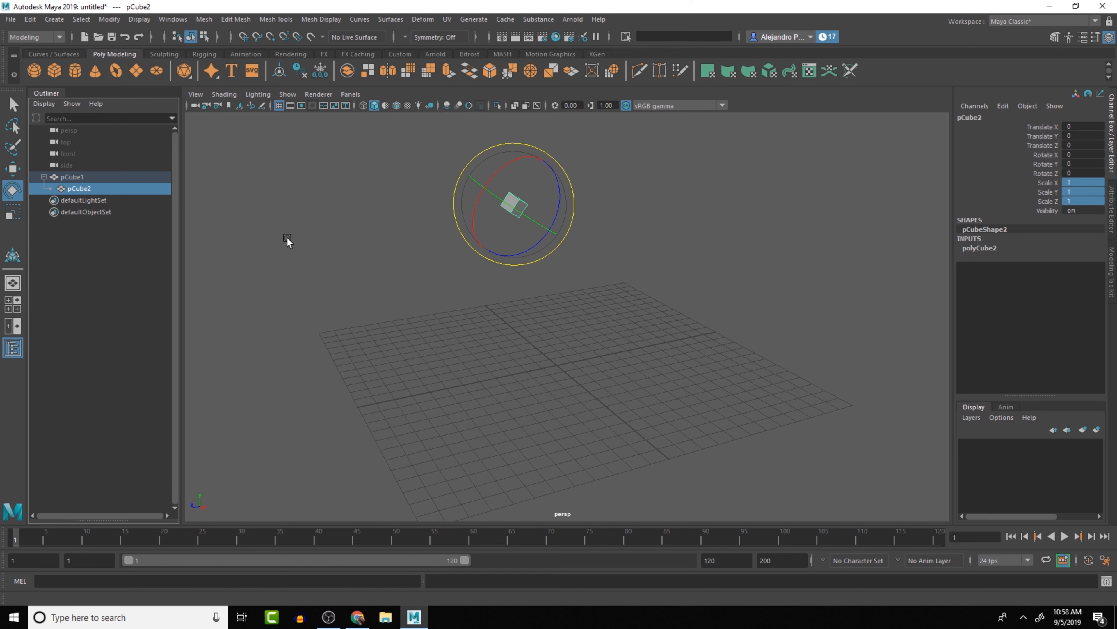
# Unparent pCube2 from pCube1 and look over the available grouping and parenting commands
pyautogui.hotkey('shift', 'p')
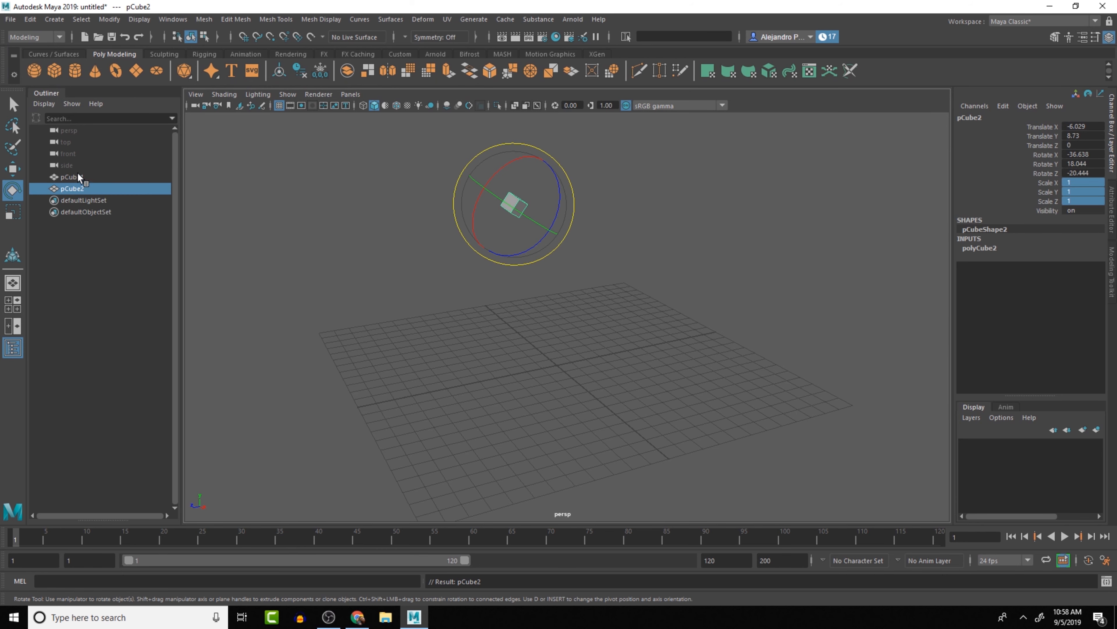
pyautogui.moveTo(83, 189); pyautogui.dragTo(83, 173, button='middle')
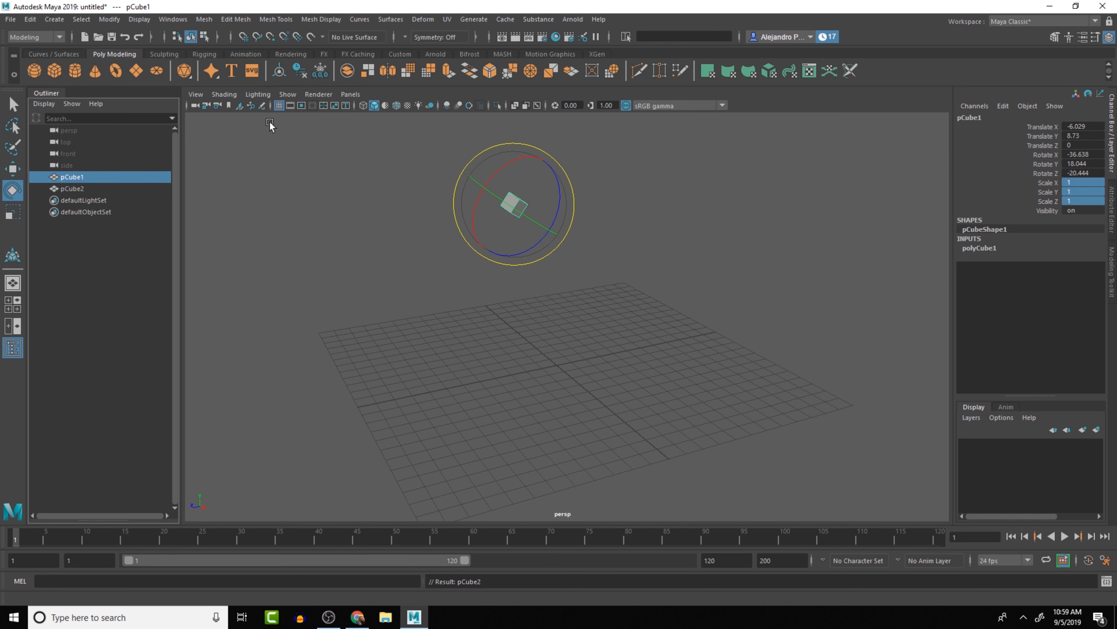
pyautogui.click(31, 20)
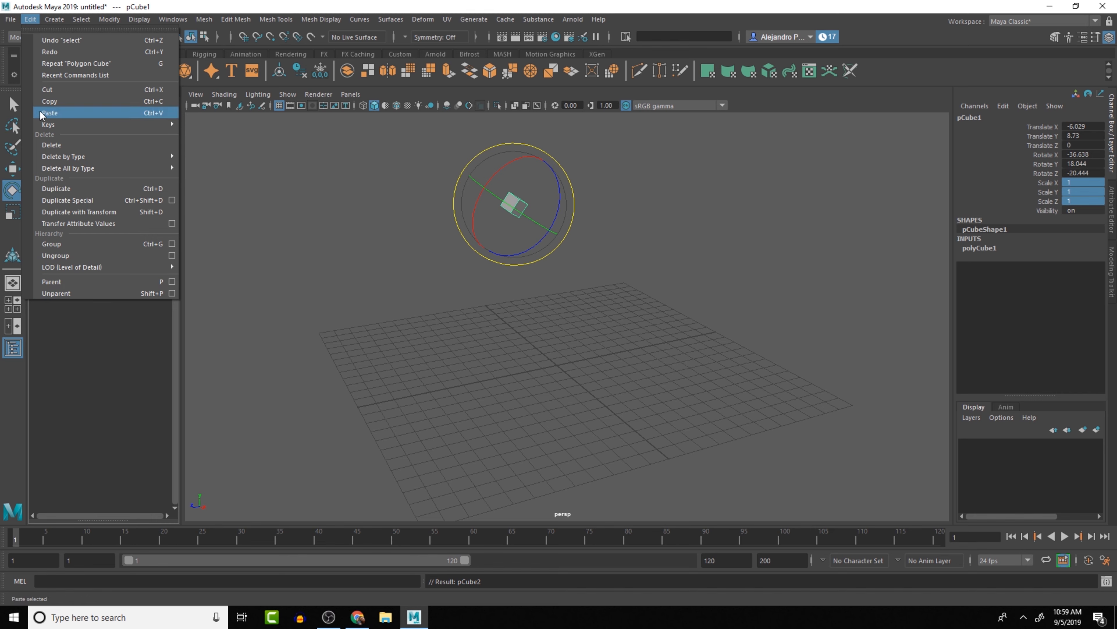
pyautogui.click(30, 19)
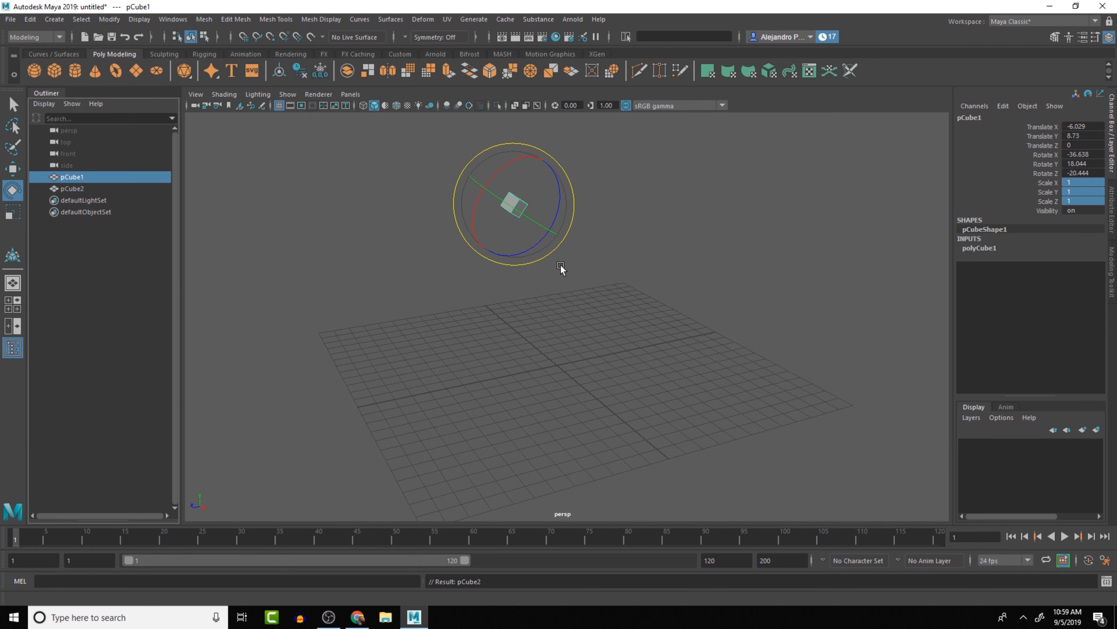
# Select the overlapping cubes pCube1 and pCube2 together and delete them
pyautogui.click(671, 343)
pyautogui.click(71, 189)
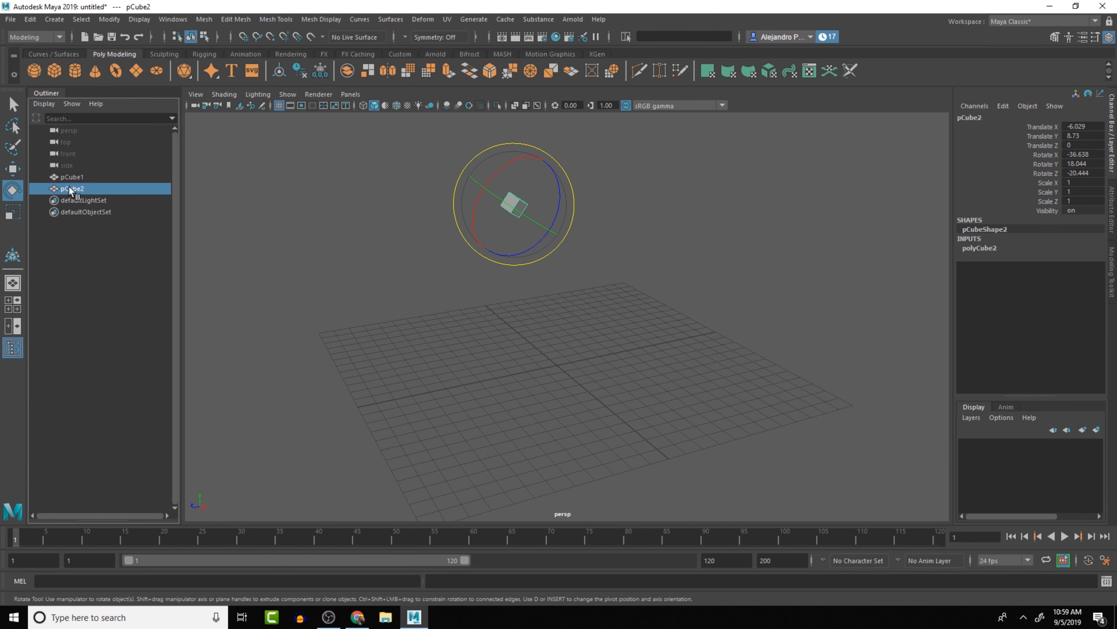
pyautogui.click(275, 208)
pyautogui.click(88, 177)
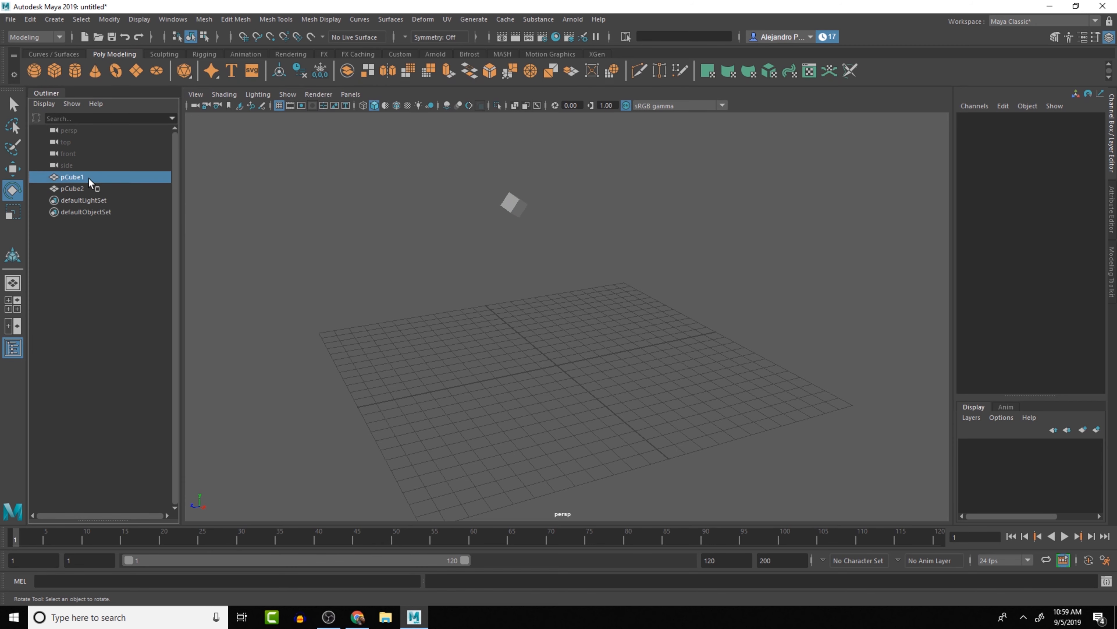
pyautogui.keyDown('shift'); pyautogui.click(88, 188); pyautogui.keyUp('shift')
pyautogui.moveTo(393, 163); pyautogui.dragTo(519, 234)
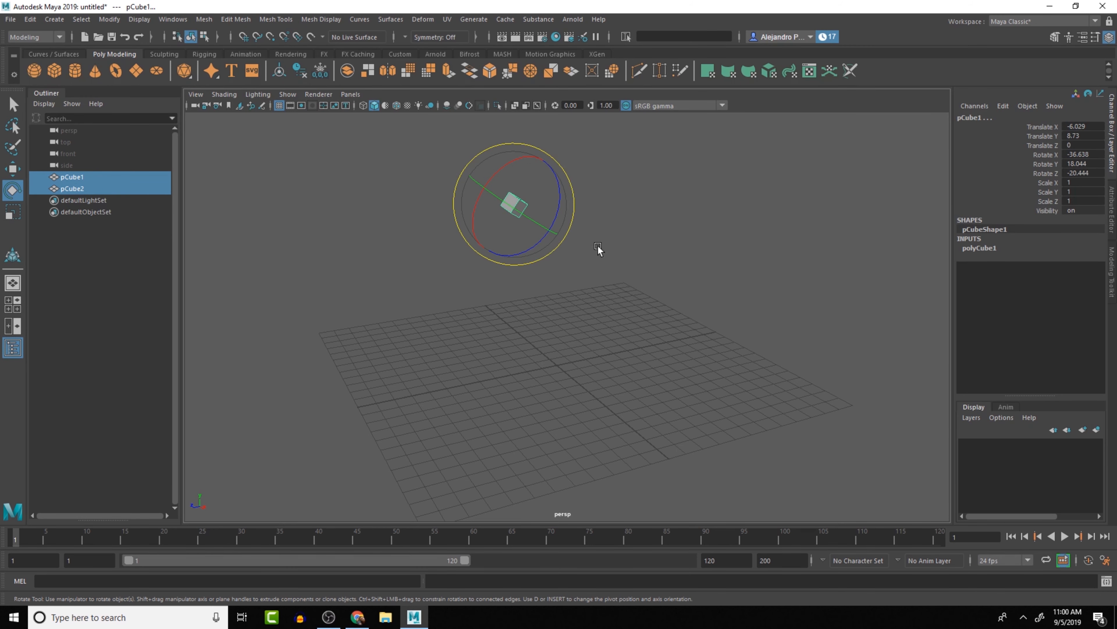
pyautogui.press('Delete')
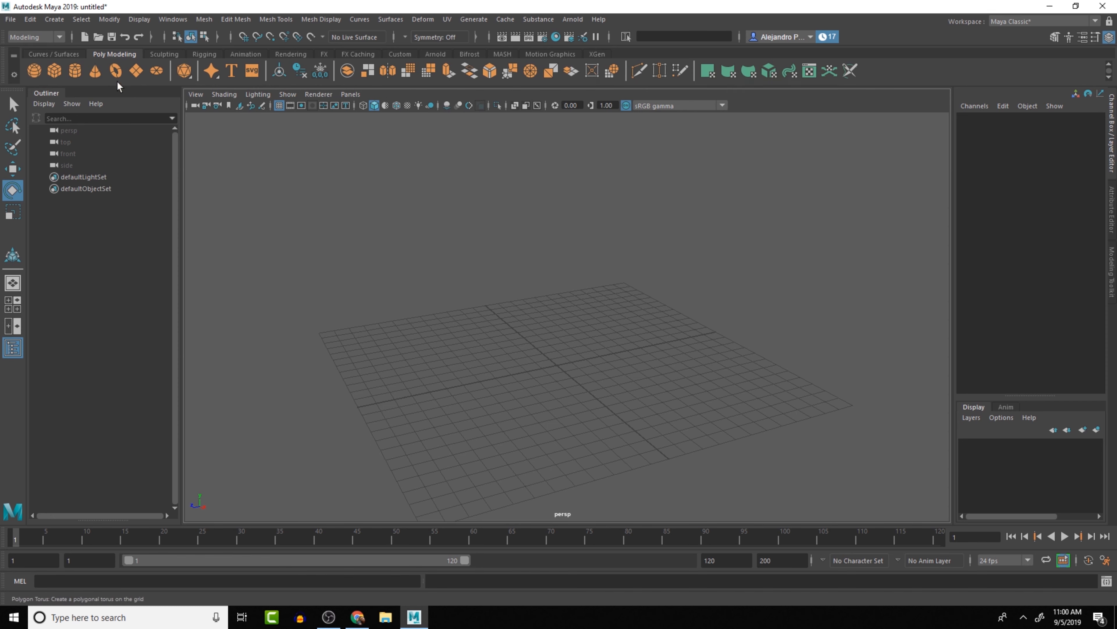
# Create a polygon sphere and a NURBS circle at the origin
pyautogui.click(33, 70)
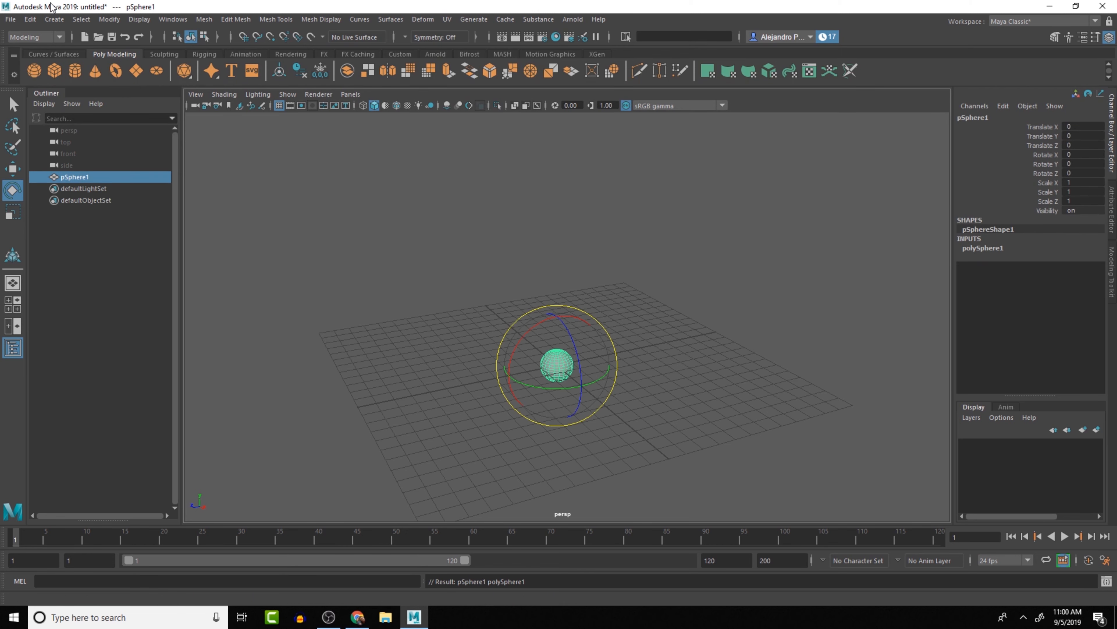
pyautogui.click(54, 19)
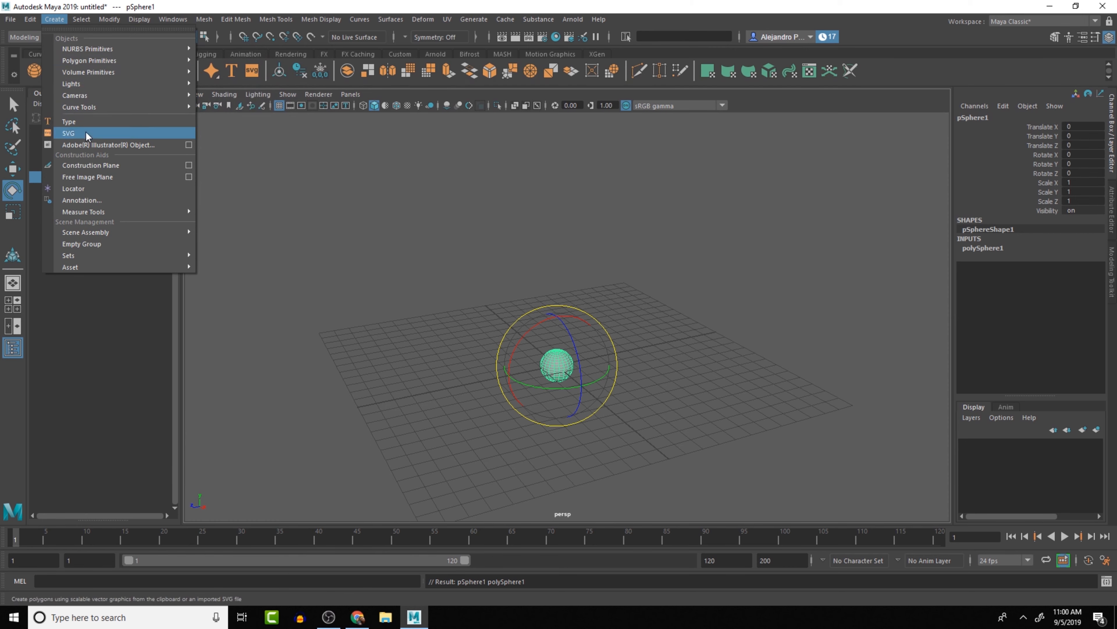
pyautogui.moveTo(90, 61)
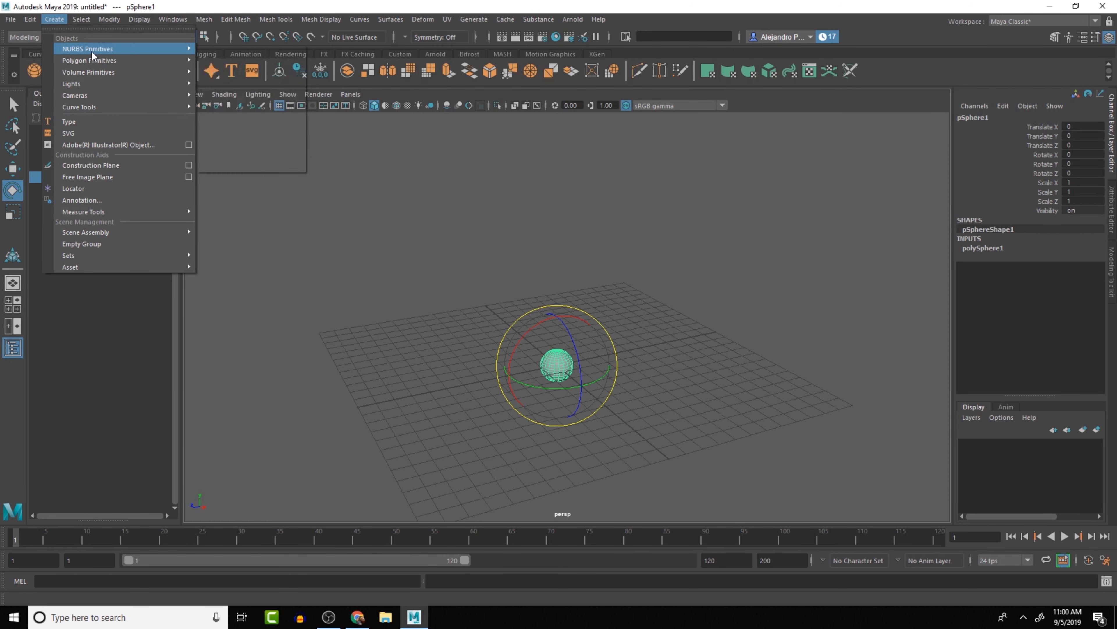
pyautogui.click(260, 132)
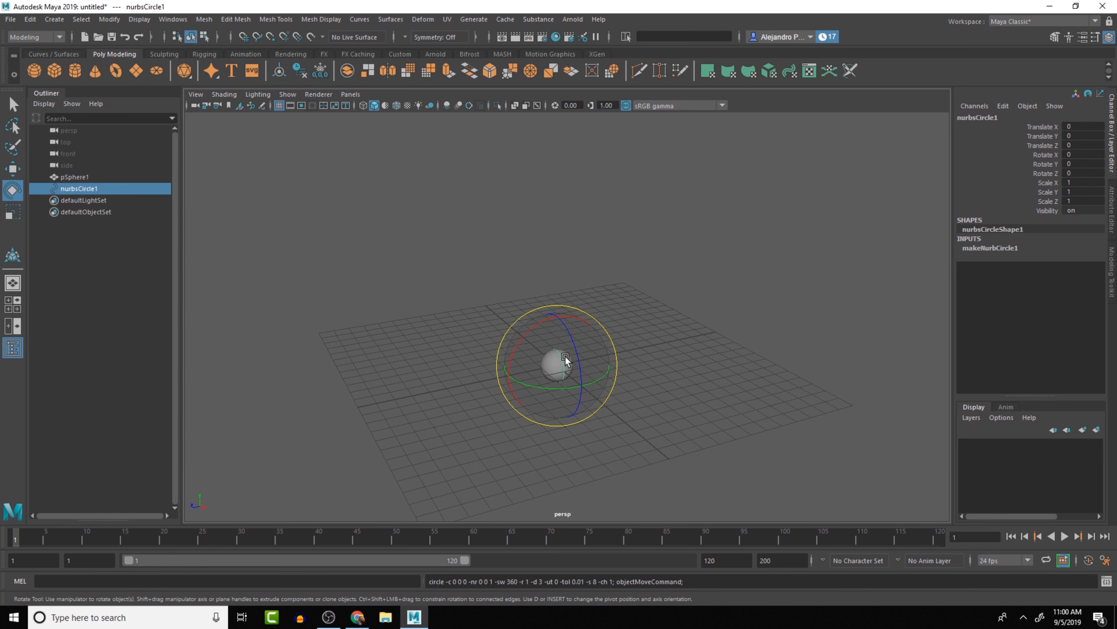
# Scale the NURBS circle uniformly to about 1.588 so it surrounds the sphere
pyautogui.press('r')
pyautogui.moveTo(556, 363); pyautogui.dragTo(614, 345)
pyautogui.scroll(6, 614, 345)
pyautogui.keyDown('alt'); pyautogui.moveTo(618, 343); pyautogui.dragTo(619, 339, button='middle'); pyautogui.keyUp('alt')
pyautogui.keyDown('alt'); pyautogui.moveTo(620, 339); pyautogui.dragTo(556, 312); pyautogui.keyUp('alt')
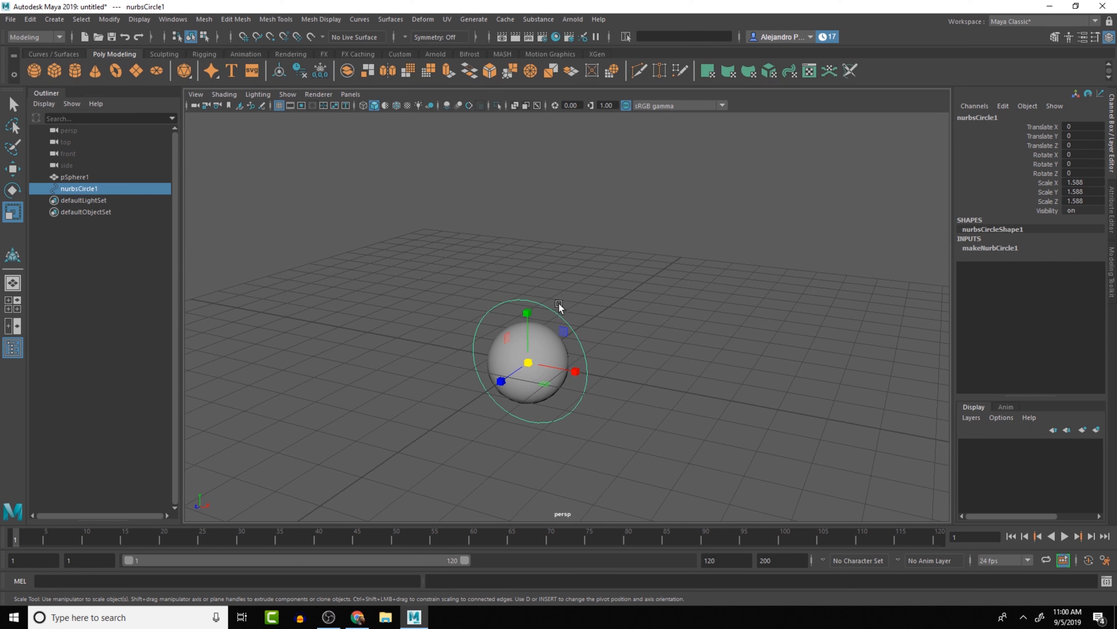
# Parent pSphere1 under nurbsCircle1 so the circle acts as the sphere's control
pyautogui.click(70, 177)
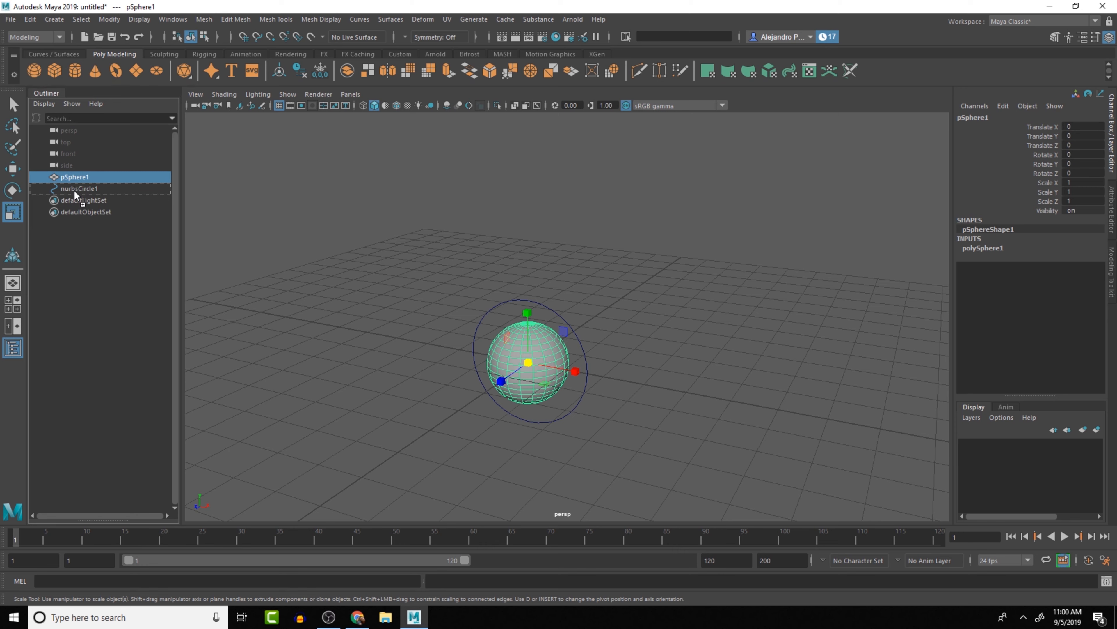
pyautogui.moveTo(73, 190); pyautogui.dragTo(73, 190, button='middle')
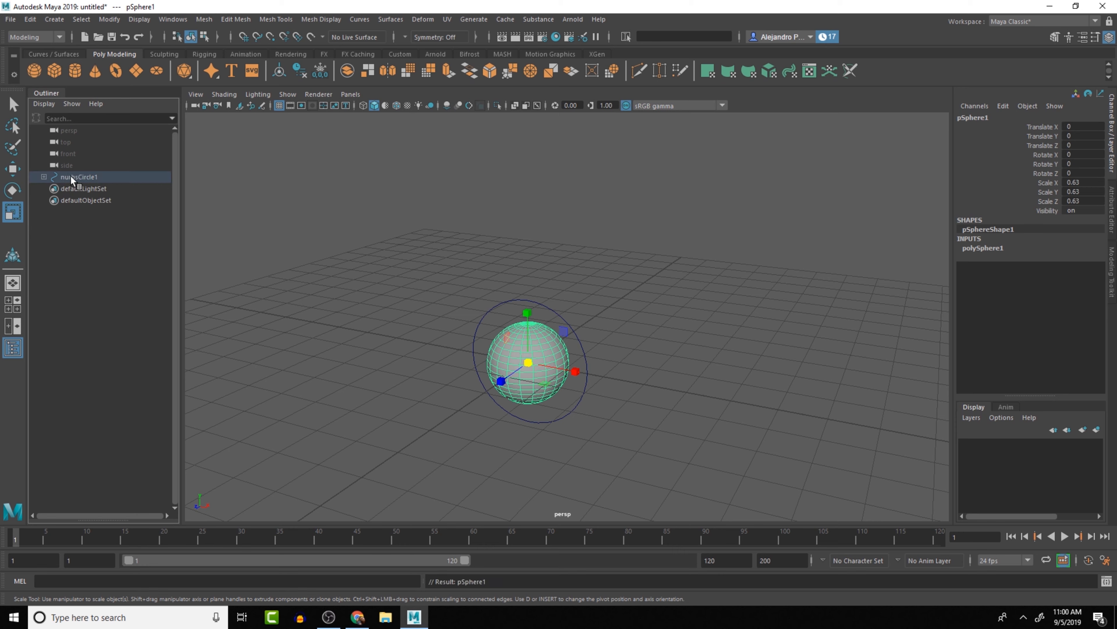
# Try moving and rotating the parent NURBS circle to test its control over the sphere, and undo both transforms
pyautogui.click(71, 176)
pyautogui.press('w')
pyautogui.moveTo(530, 372); pyautogui.dragTo(532, 347)
pyautogui.hotkey('ctrl', 'z')
pyautogui.press('e')
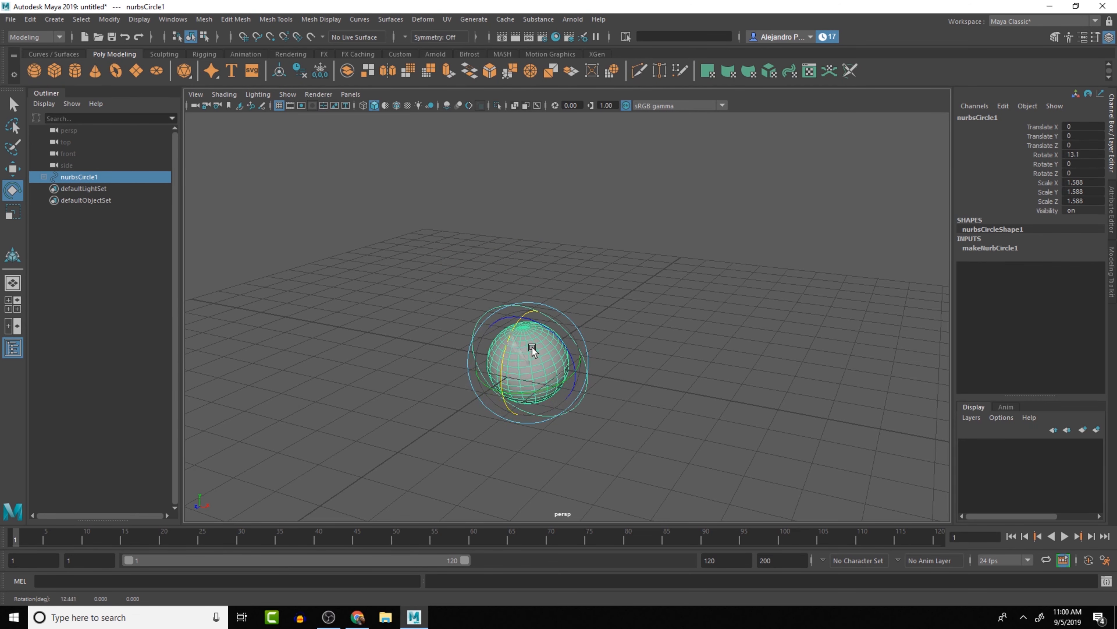
pyautogui.hotkey('ctrl', 'z')
# Expand the nurbsCircle1 hierarchy and inspect the child sphere and its parent circle without a transform manipulator
pyautogui.click(44, 176)
pyautogui.click(84, 189)
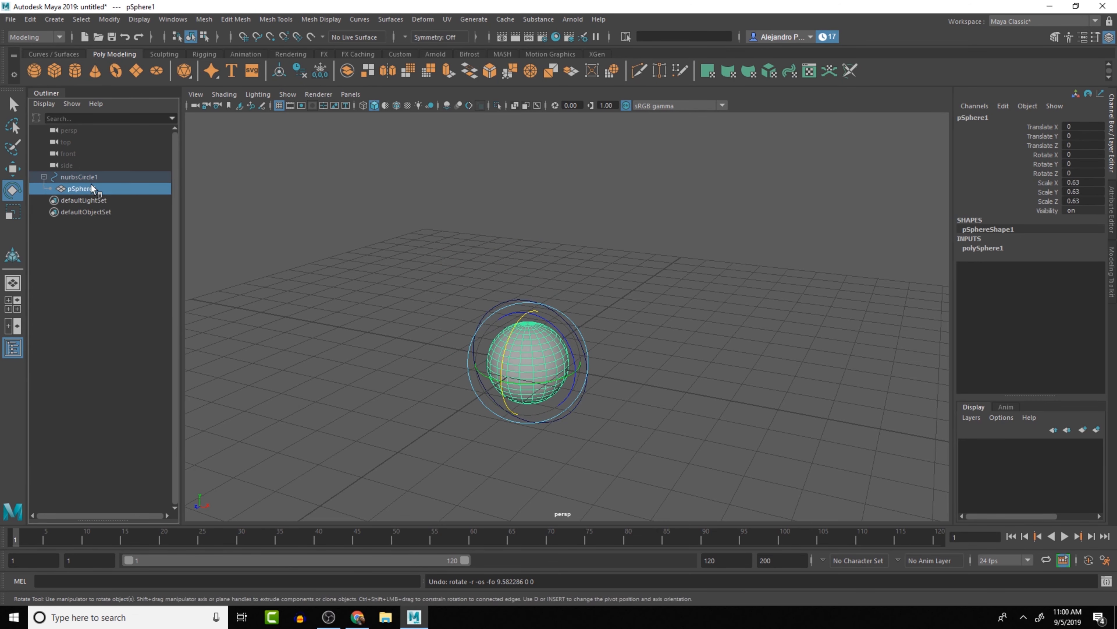
pyautogui.click(95, 177)
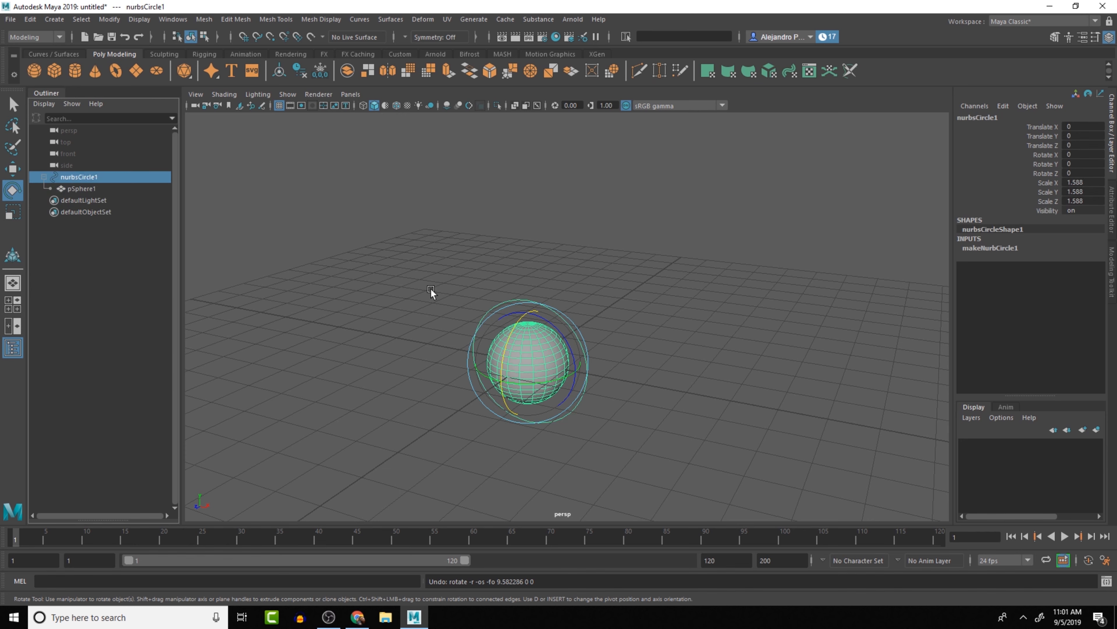
pyautogui.press('q')
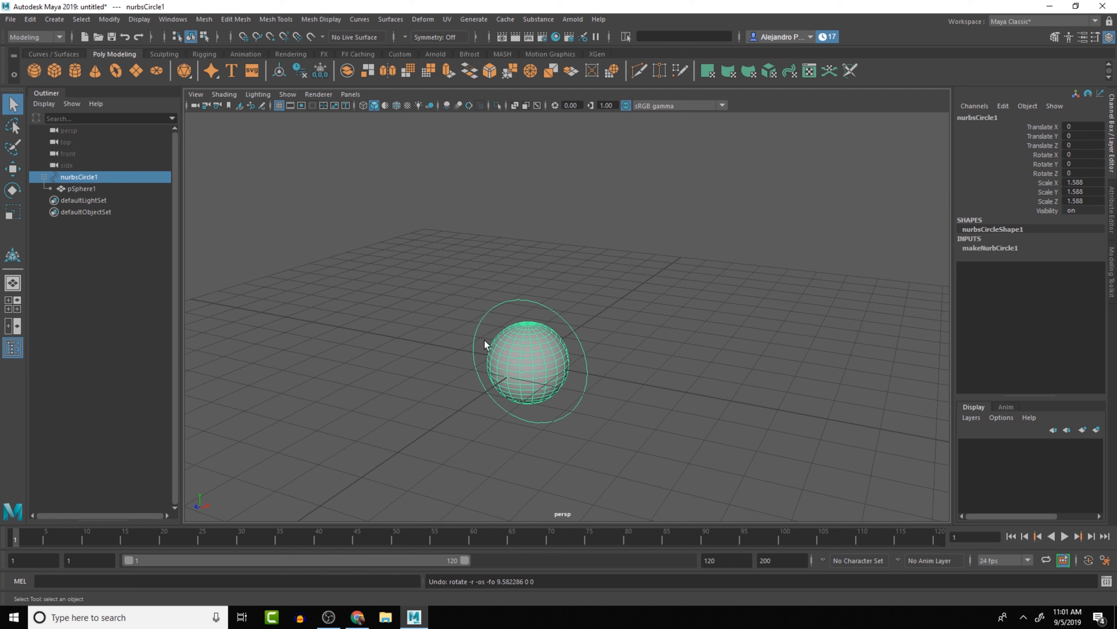
pyautogui.click(566, 305)
pyautogui.moveTo(566, 315); pyautogui.dragTo(565, 326)
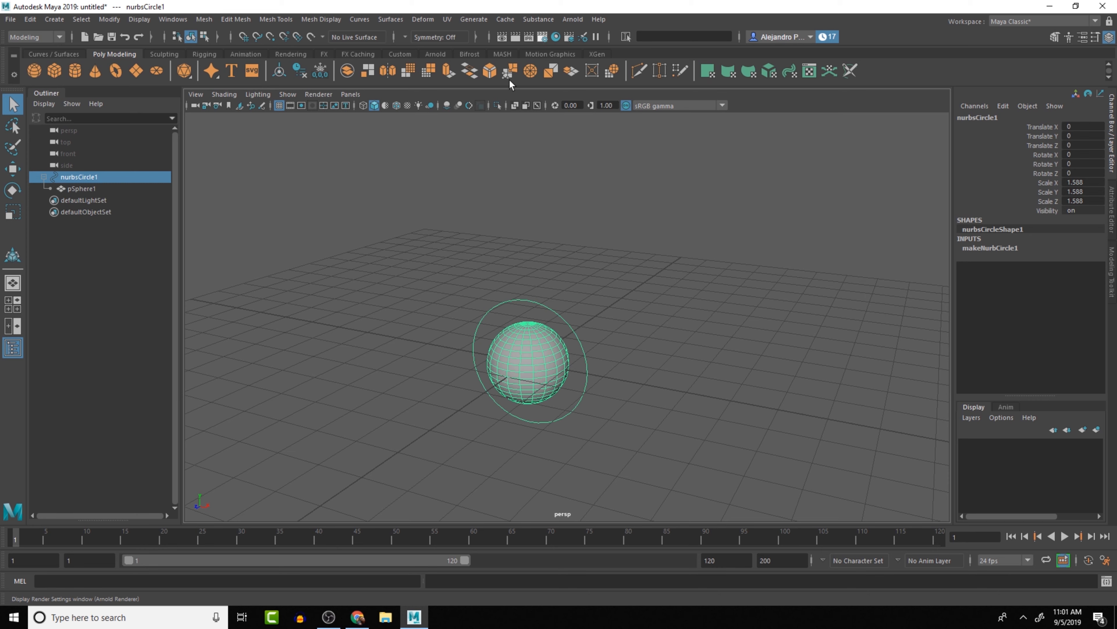
# Set the scene's renderer to Maya Software and close the render settings
pyautogui.click(542, 37)
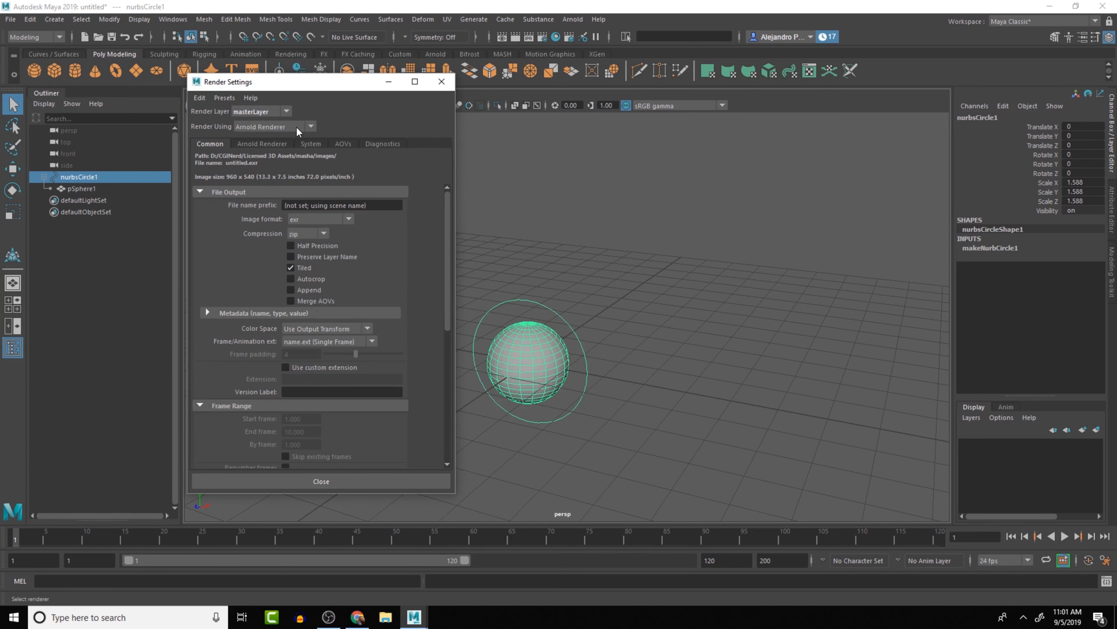
pyautogui.click(296, 127)
pyautogui.click(286, 142)
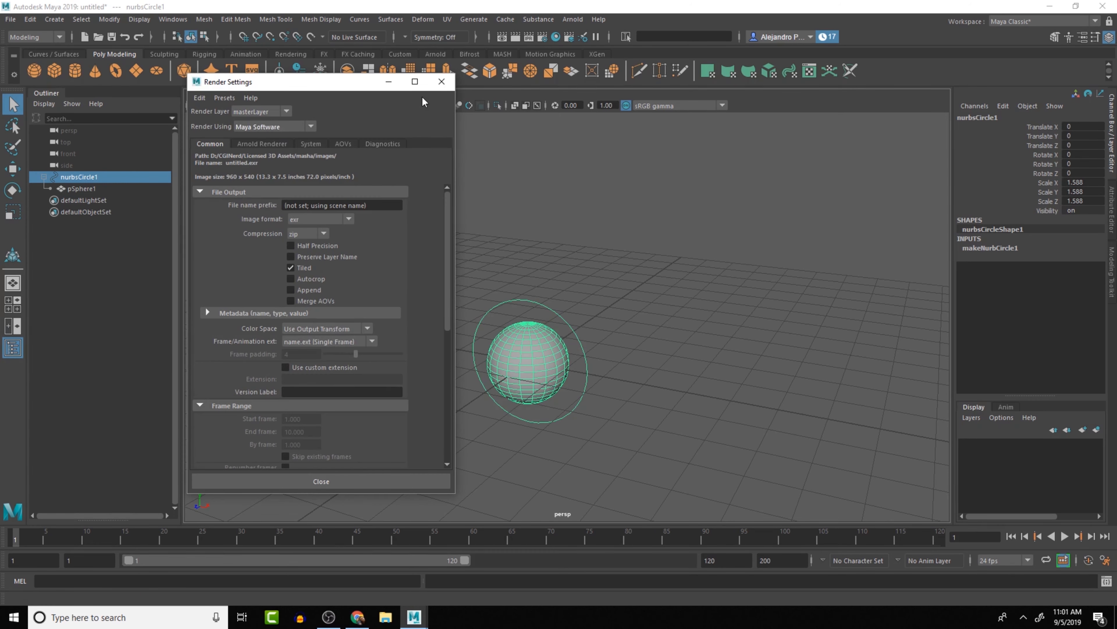
pyautogui.click(442, 81)
# Render the current frame of the sphere and circle, examine the image, and close the render view
pyautogui.click(502, 37)
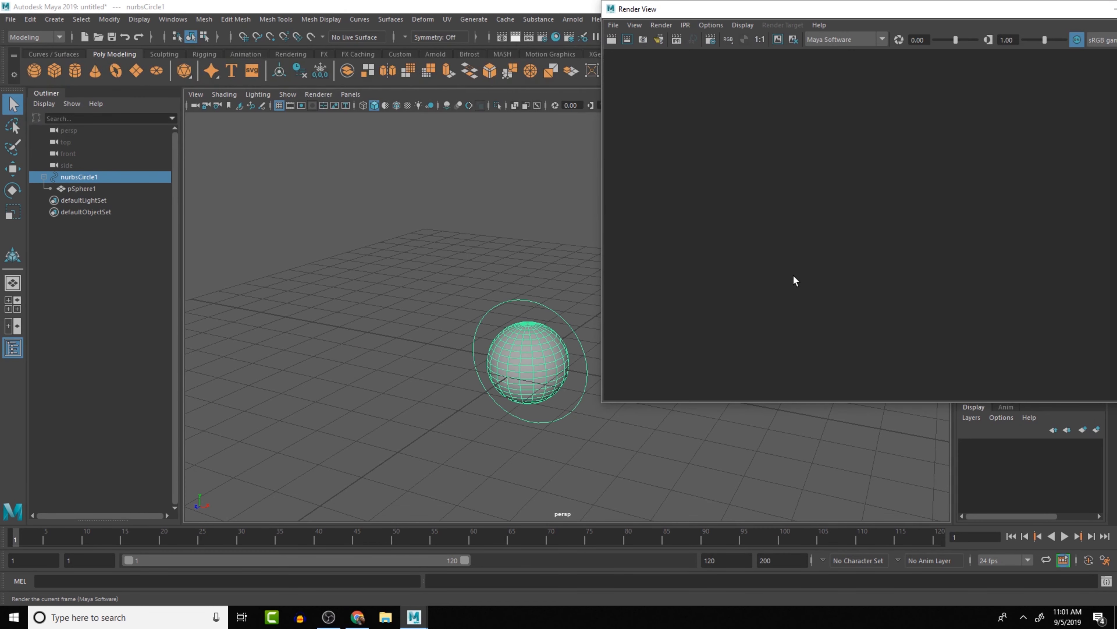
pyautogui.click(494, 298)
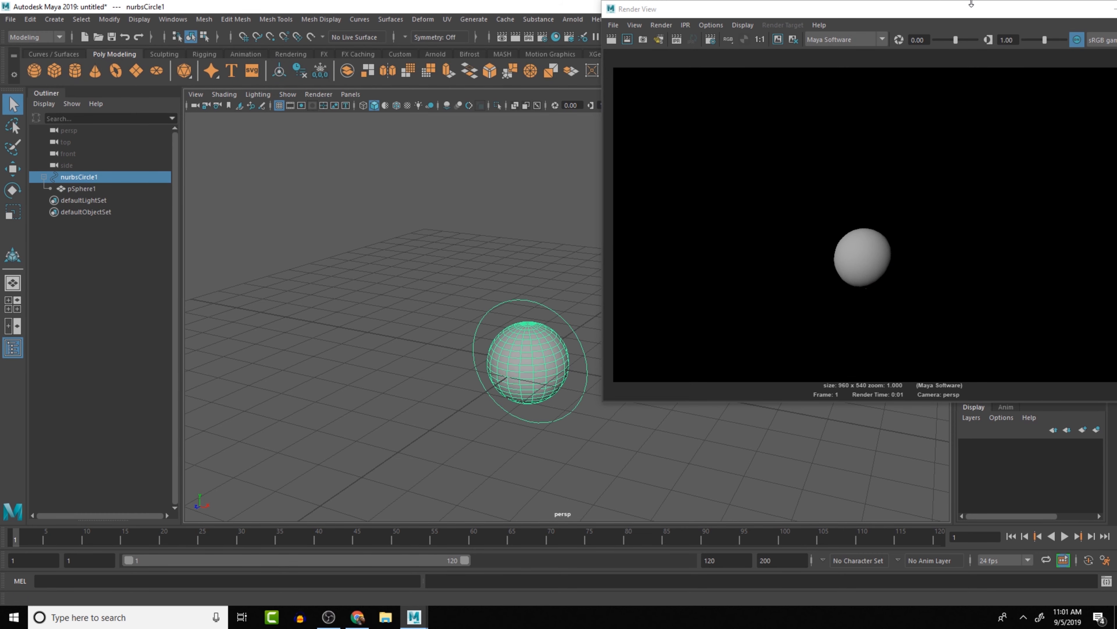
pyautogui.moveTo(1030, 9); pyautogui.dragTo(873, 48)
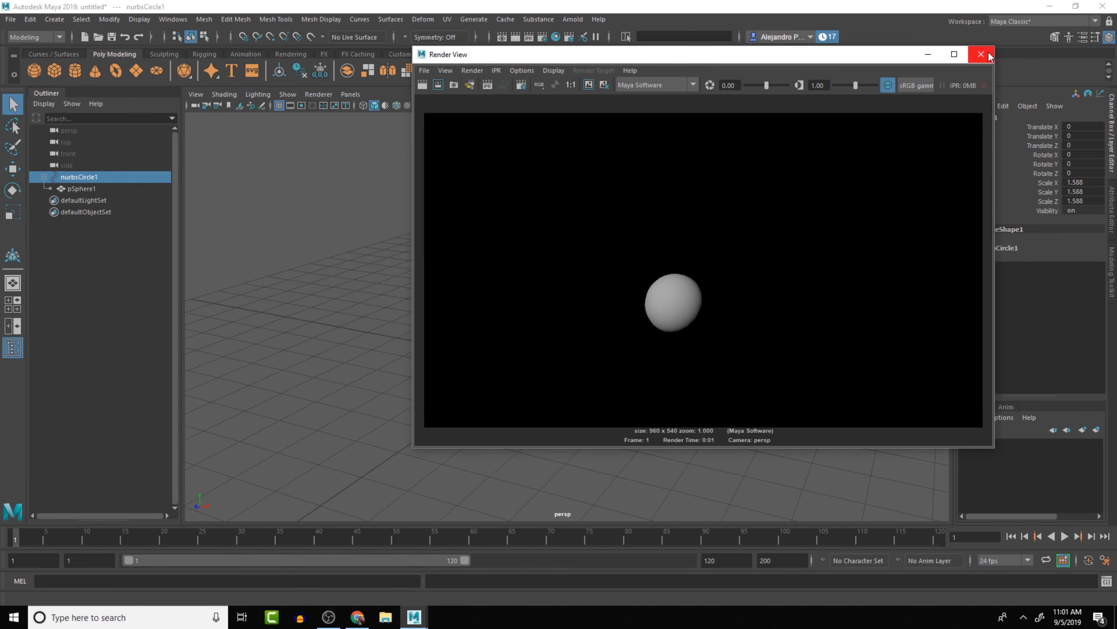
pyautogui.click(1021, 44)
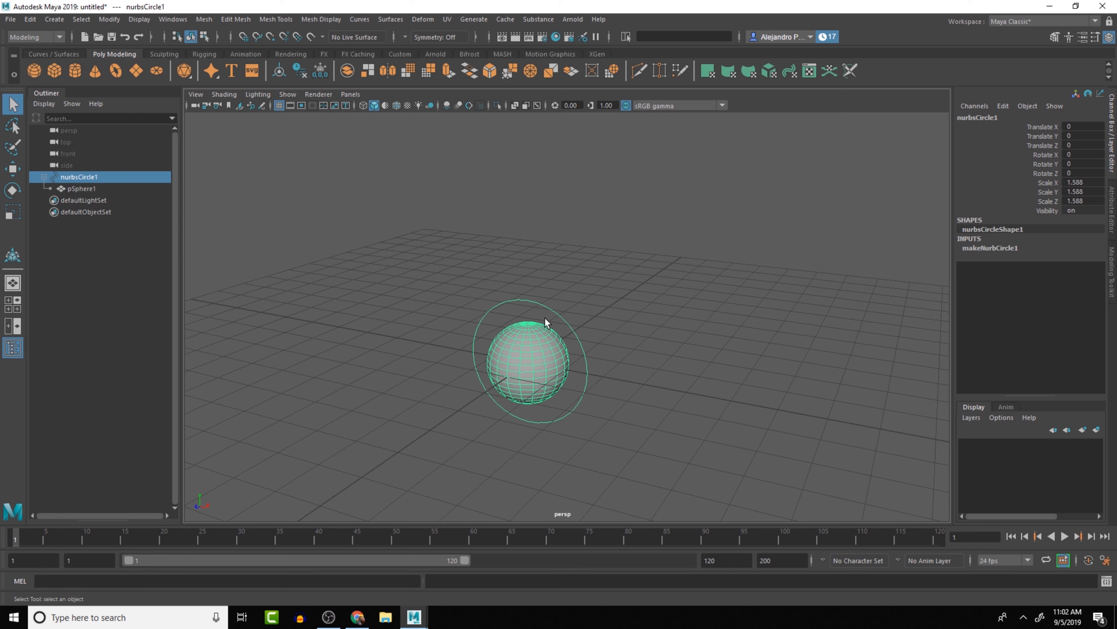
# Try rotating the parent circle about its X axis by about 43.6 degrees, and undo the rotation
pyautogui.press('e')
pyautogui.moveTo(519, 323); pyautogui.dragTo(508, 363)
pyautogui.hotkey('ctrl', 'z')
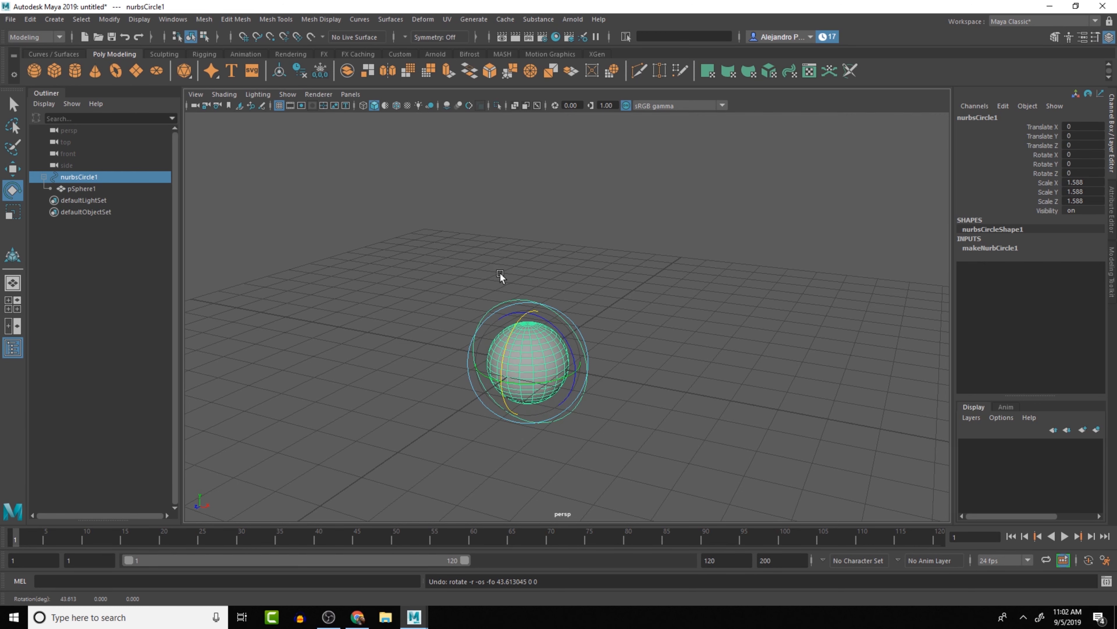
# Select only the child sphere to inspect its own transforms, and clear the selection
pyautogui.click(411, 201)
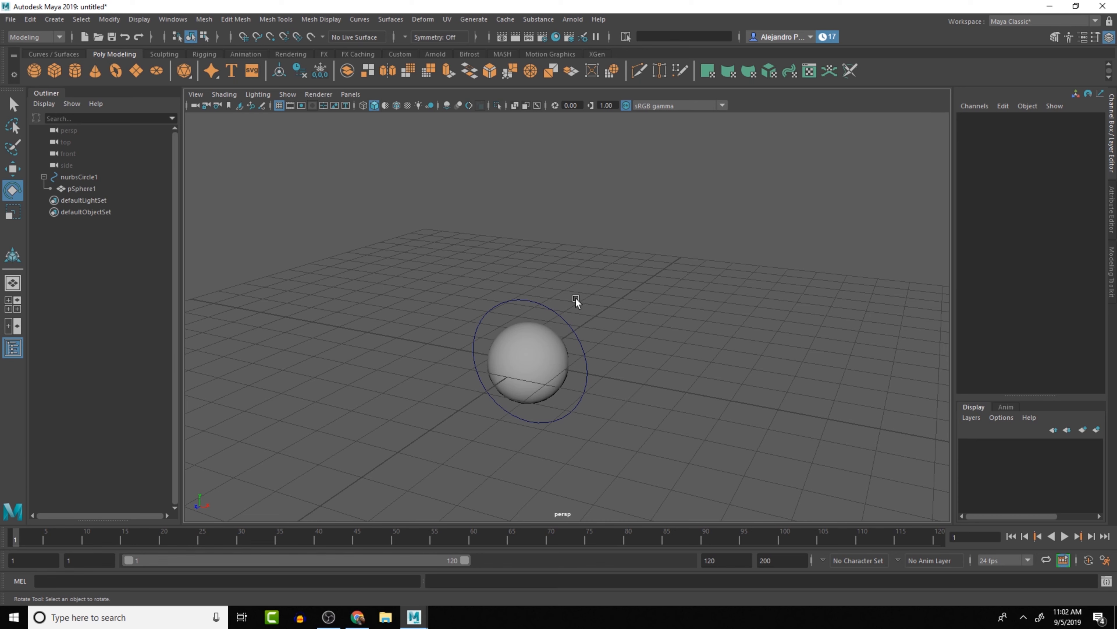
pyautogui.click(538, 335)
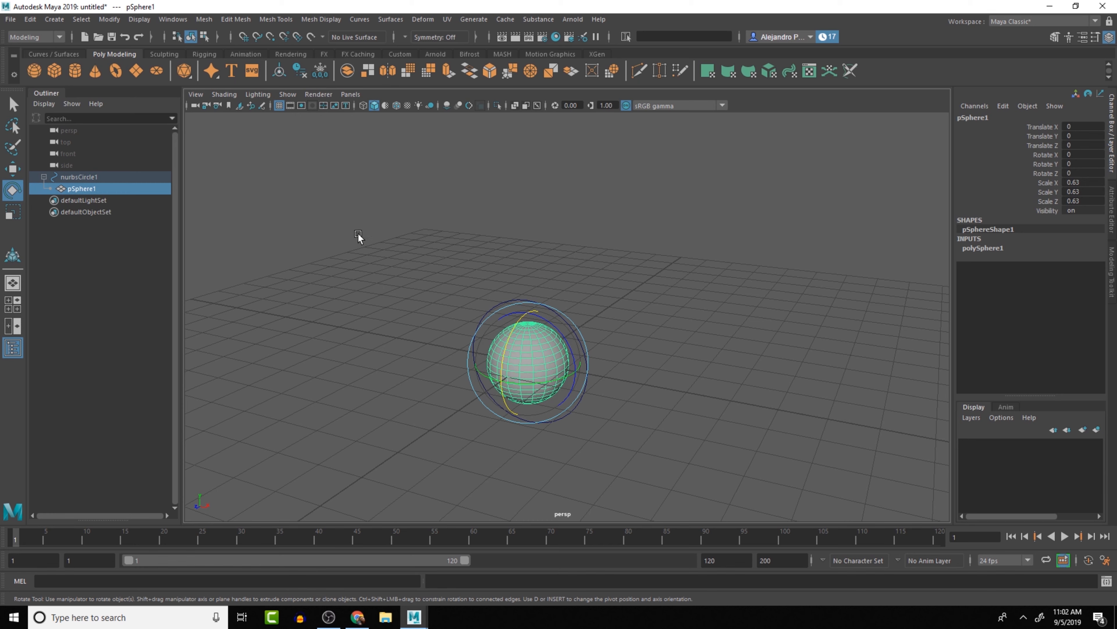
pyautogui.click(600, 227)
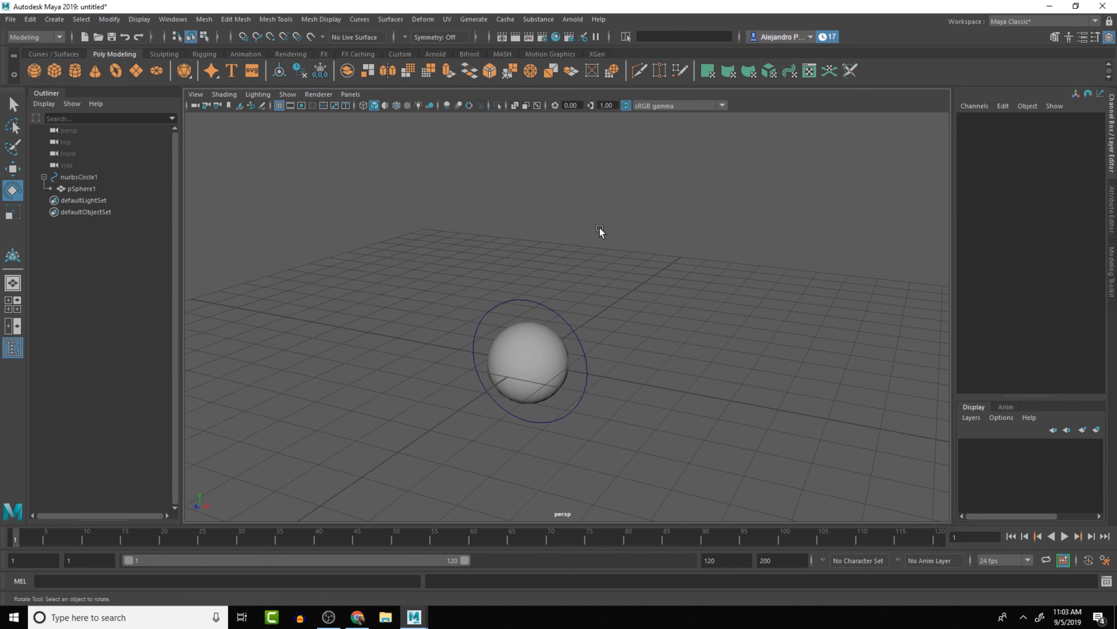